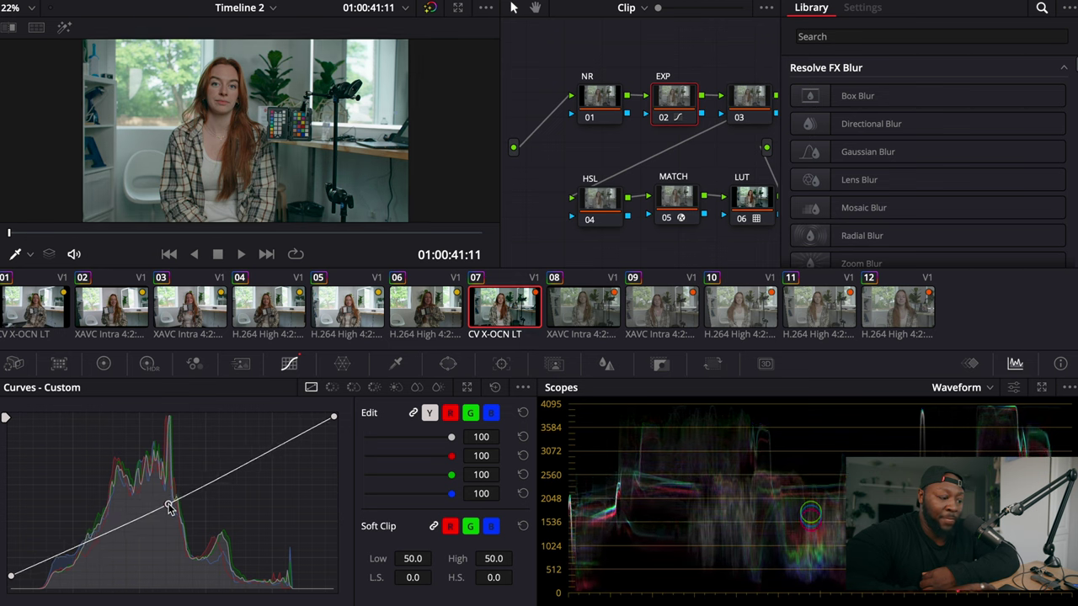
# Step: Add a shadow point and a highlight point to the EXP node's custom curve on clip 07 and slightly lower its midtone point
pyautogui.click(76, 554)
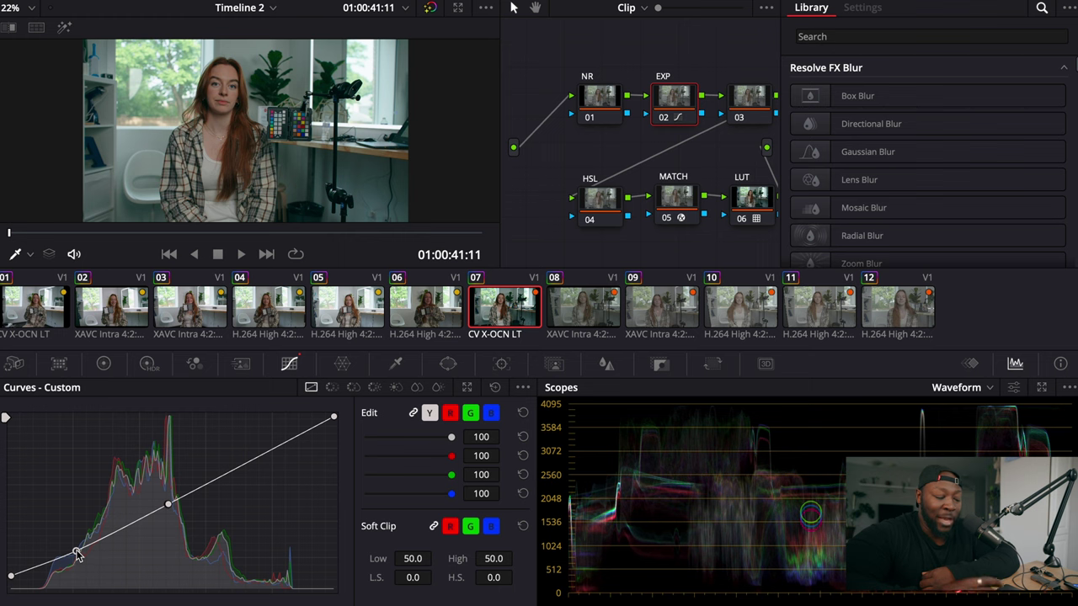
pyautogui.click(228, 469)
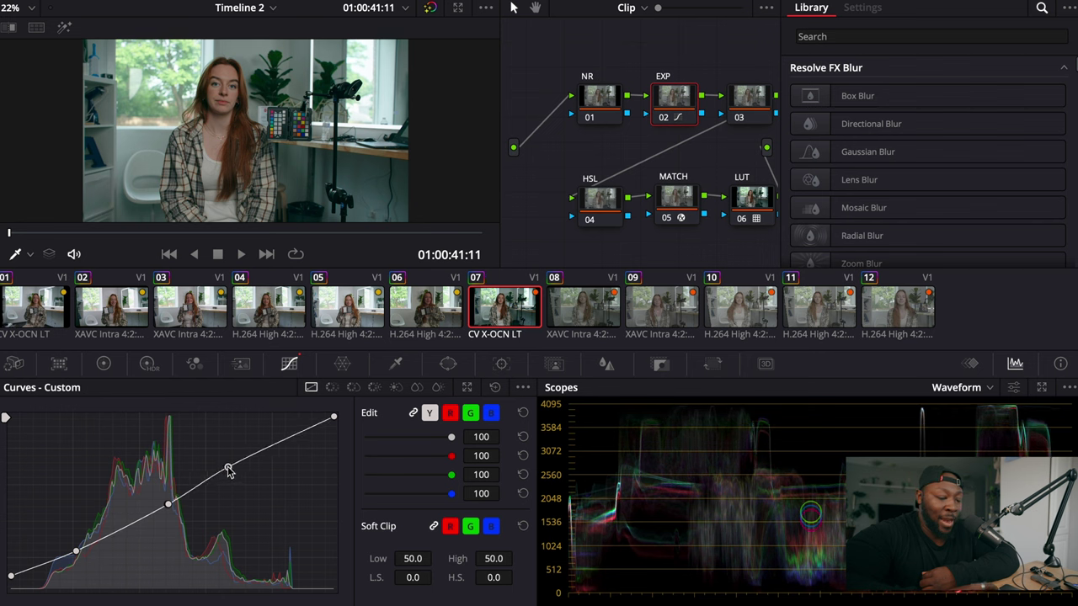
pyautogui.moveTo(168, 503); pyautogui.dragTo(166, 508)
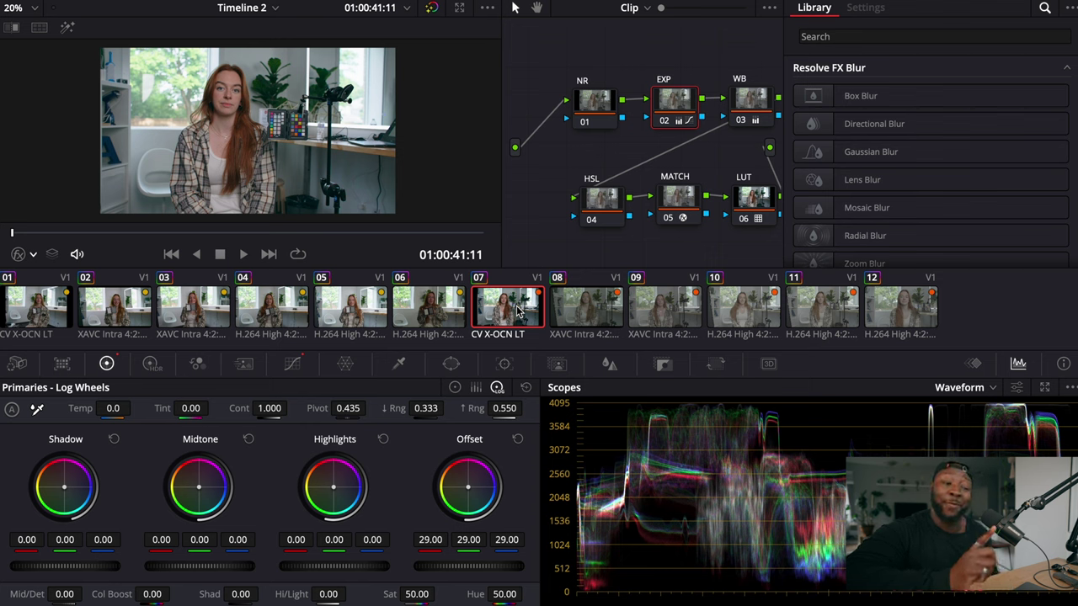
# Step: Compare the white balance settings in the WB nodes of clip 07 and clip 01
pyautogui.click(748, 99)
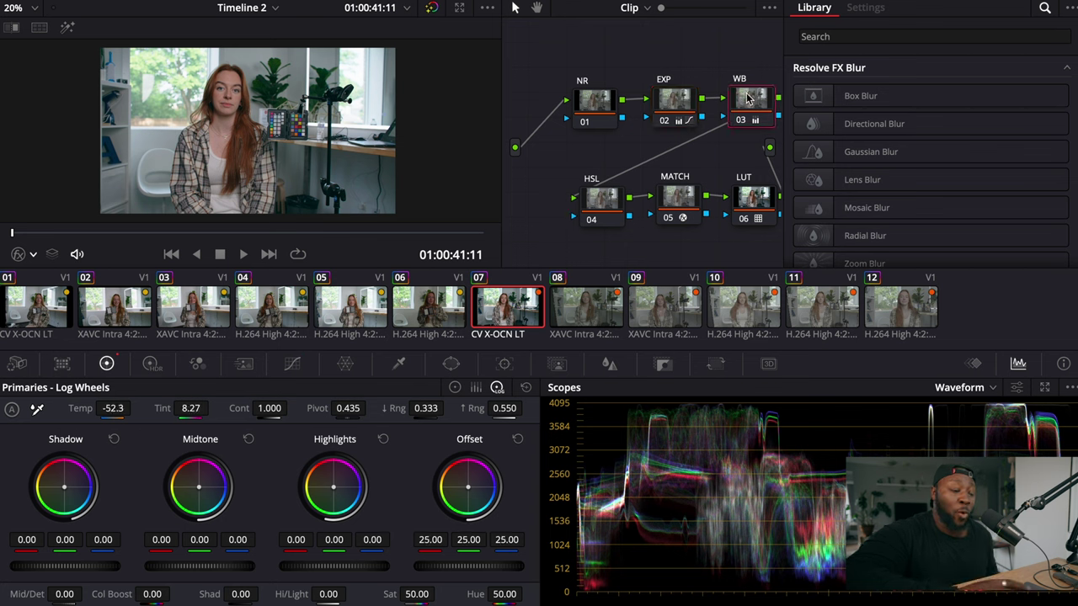
pyautogui.click(15, 310)
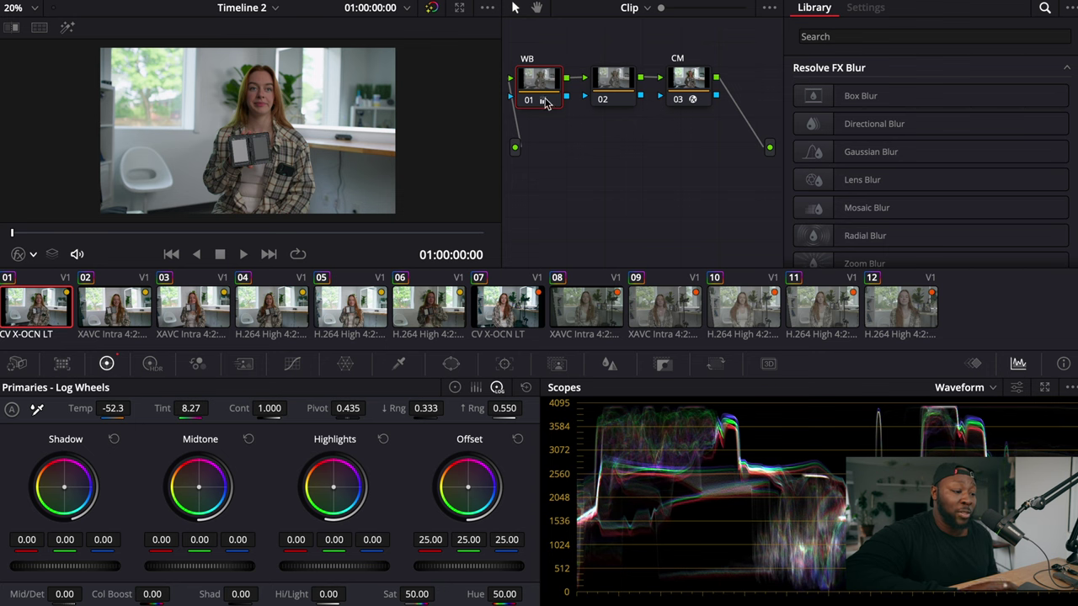
pyautogui.click(497, 310)
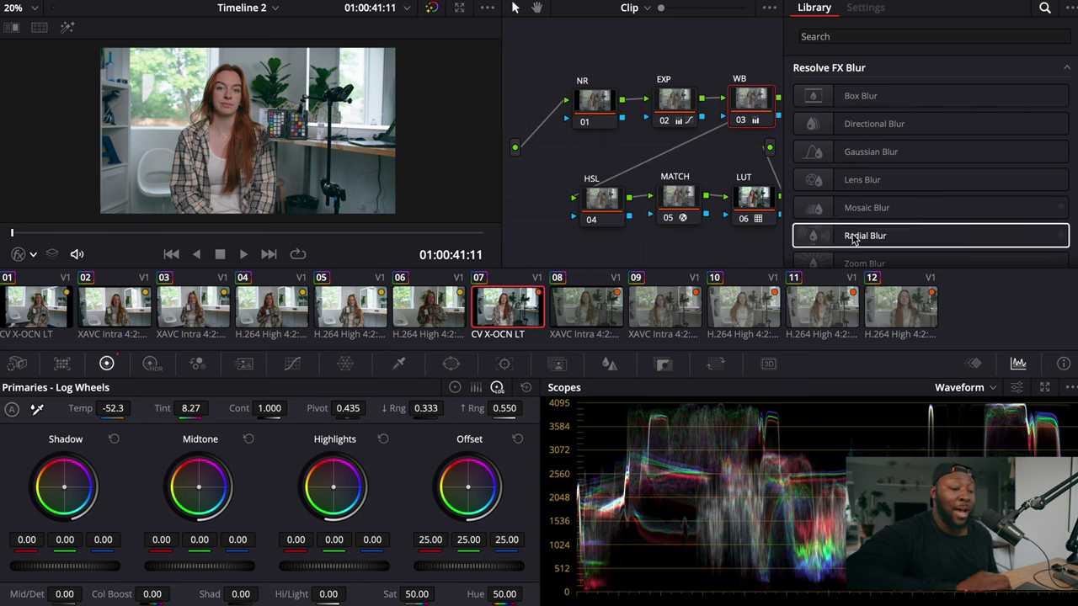
# Step: Label the third node of clip 12 as WB
pyautogui.click(890, 302)
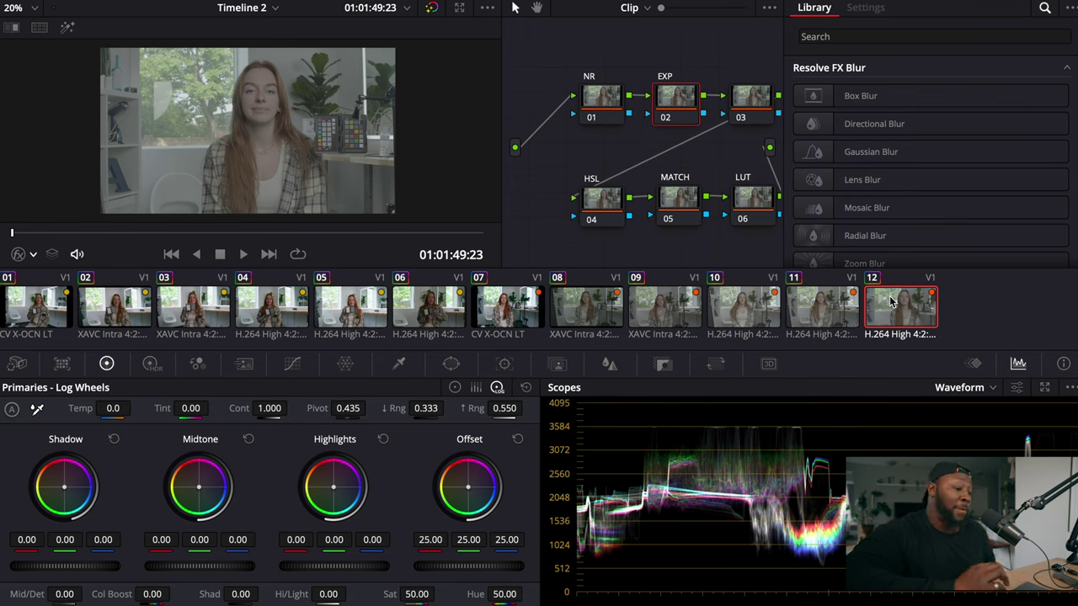
pyautogui.rightClick(745, 100)
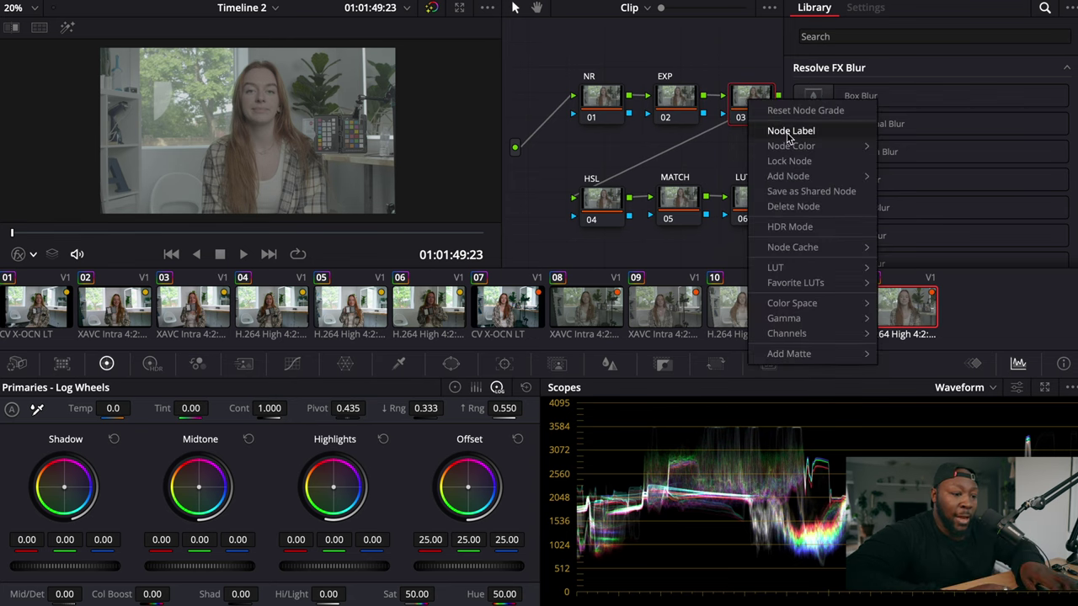
pyautogui.press('Escape')
pyautogui.write('WB')
pyautogui.press('Return')
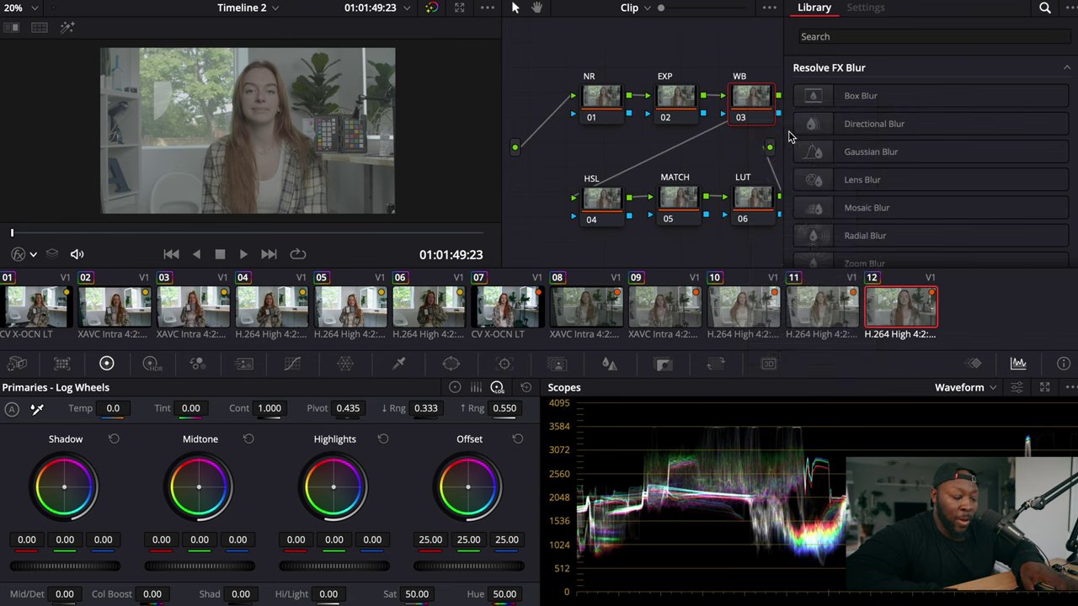
# Step: Copy the white balance grade from clip 06's WB node to the WB node of clip 12
pyautogui.click(421, 324)
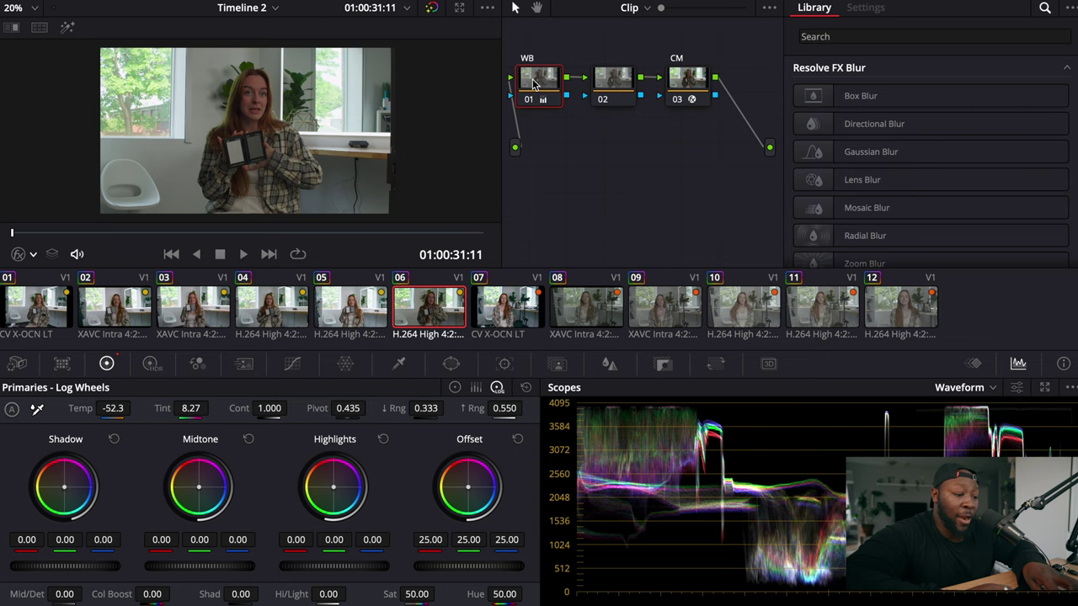
pyautogui.click(917, 316)
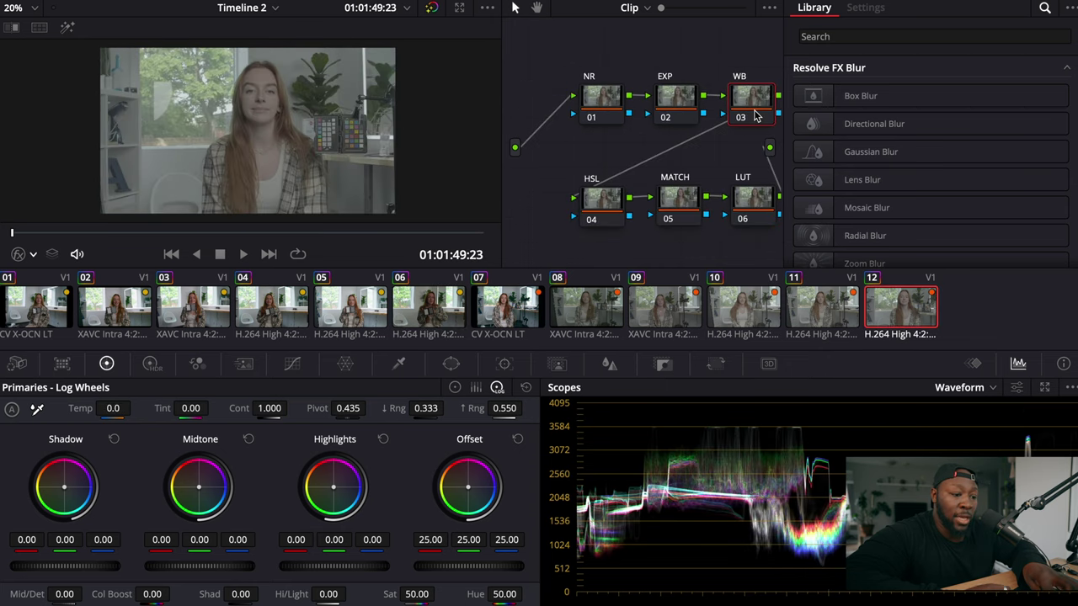
pyautogui.hotkey('ctrl', 'v')
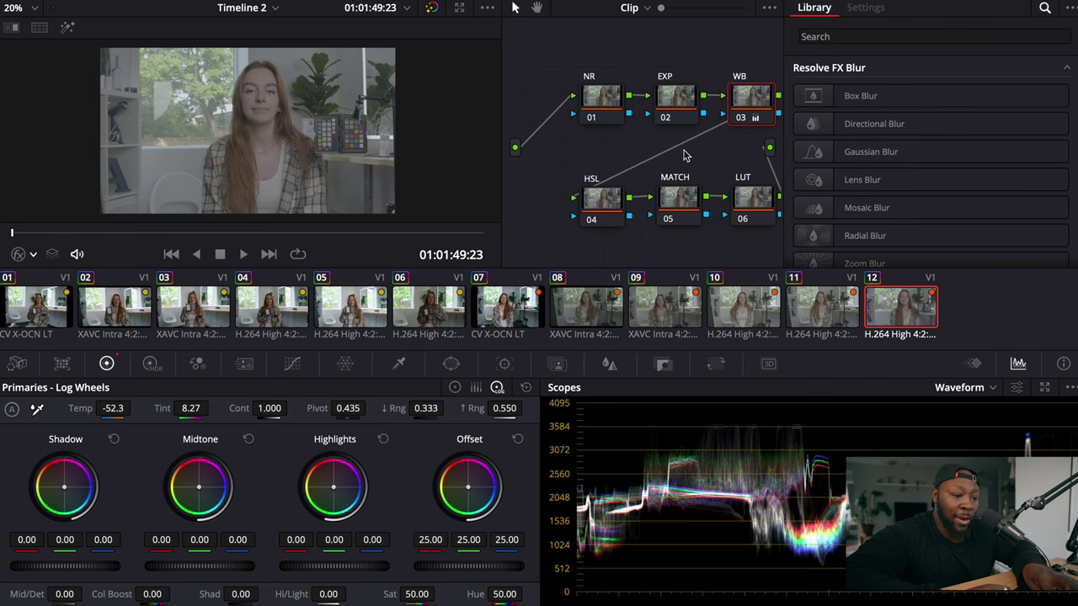
# Step: Find the CineMatch 1.24 effect in the library and apply it to clip 12's MATCH node
pyautogui.click(672, 194)
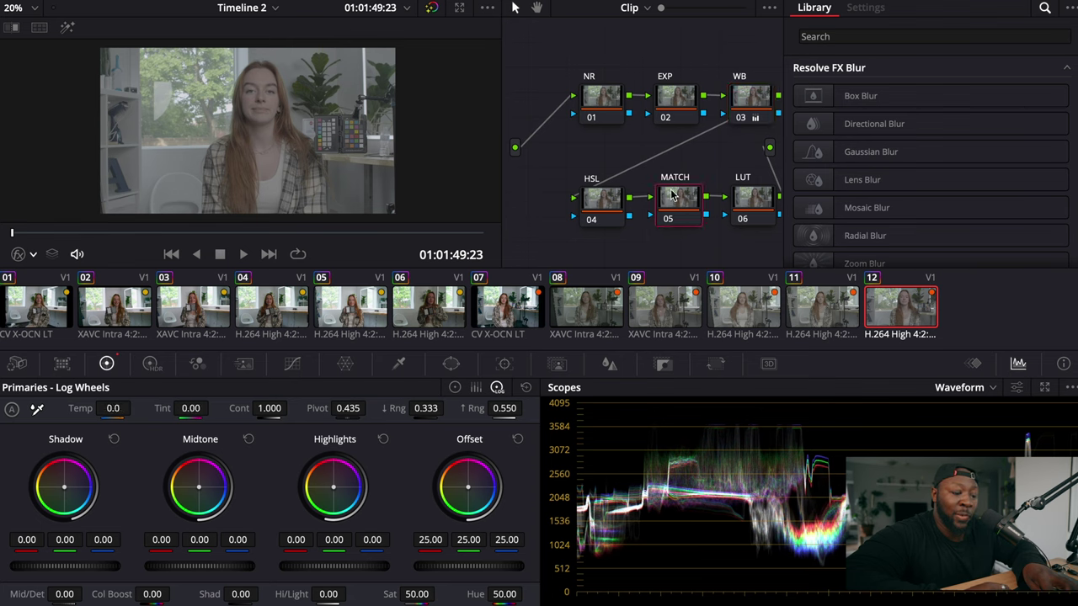
pyautogui.click(871, 38)
pyautogui.write('cine')
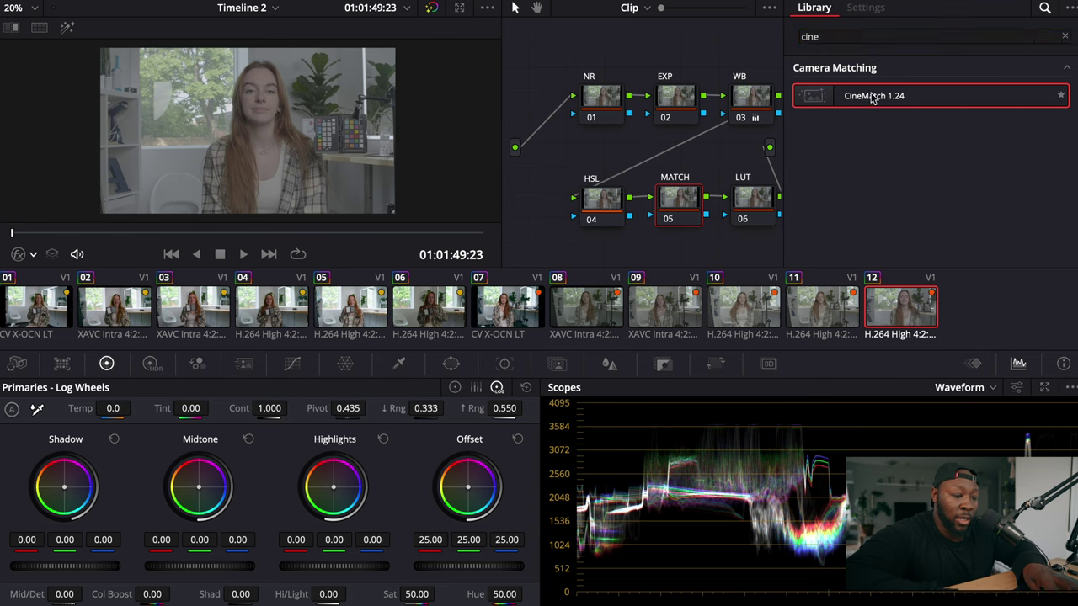
pyautogui.moveTo(873, 98); pyautogui.dragTo(678, 200)
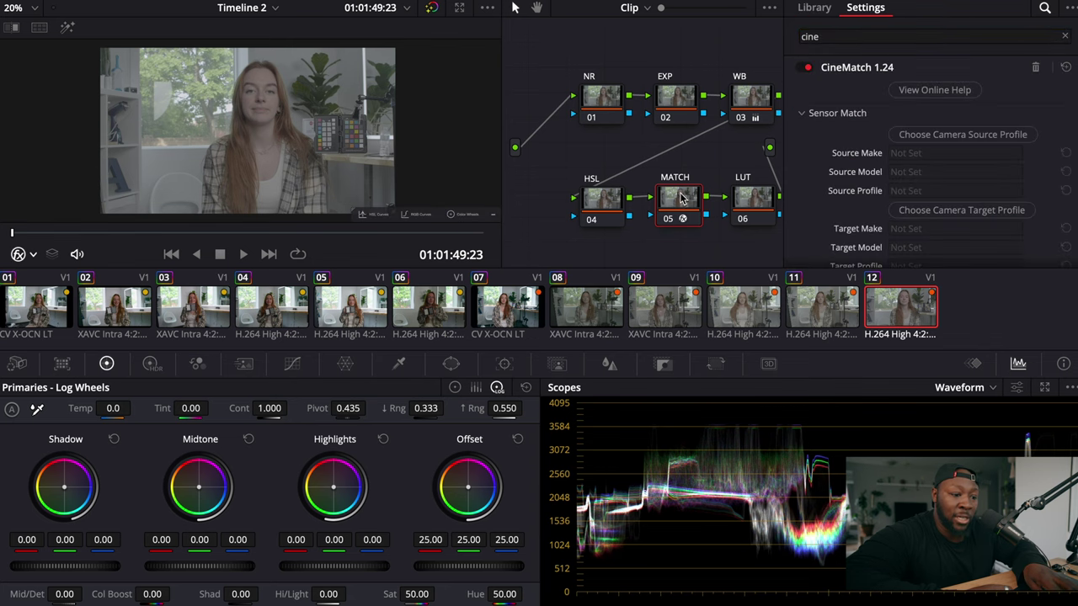
# Step: Set the CineMatch camera source profile to Sony FX30 with S-Log3 S-Gamut3.Cine
pyautogui.click(902, 135)
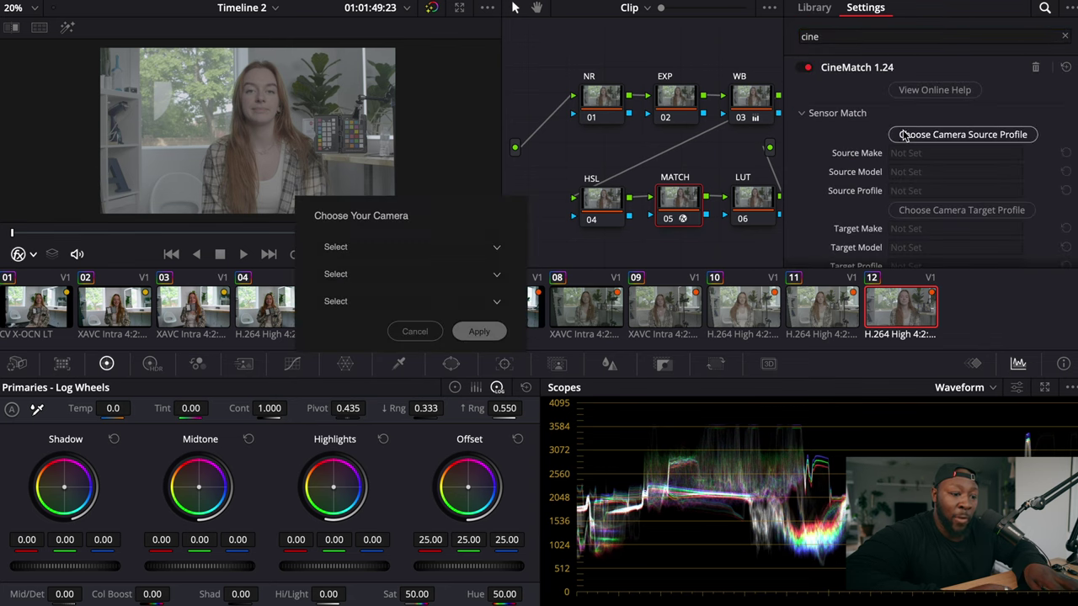
pyautogui.click(383, 246)
pyautogui.click(362, 425)
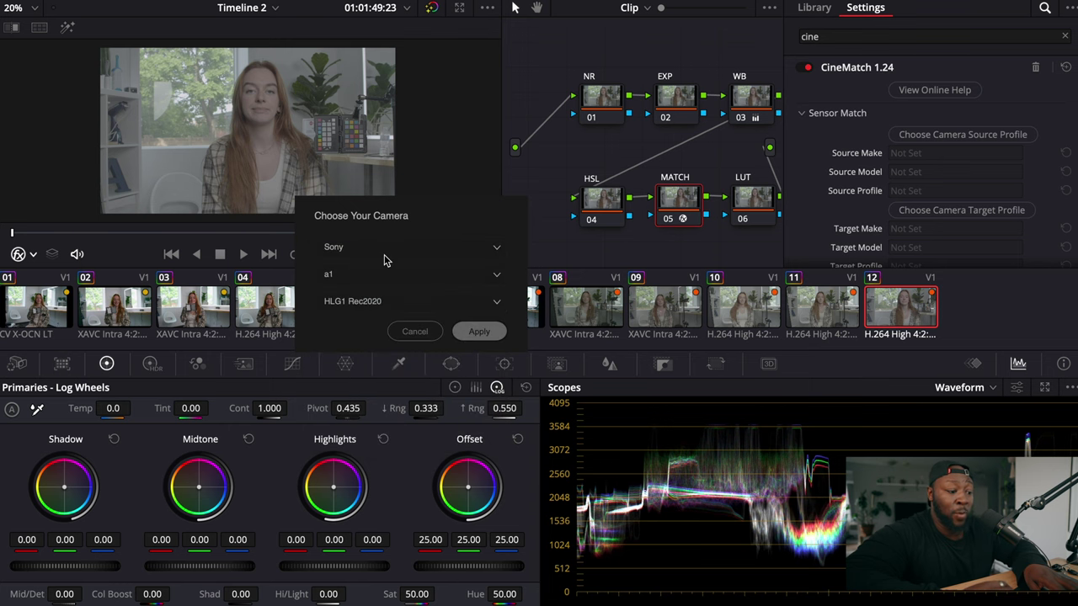
pyautogui.click(381, 276)
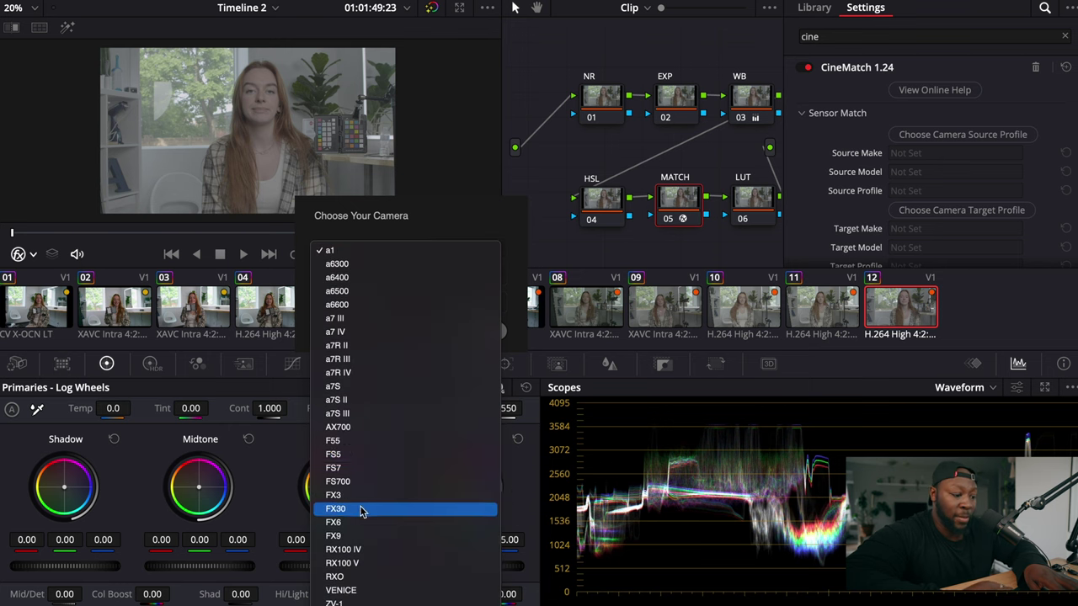
pyautogui.click(364, 510)
pyautogui.click(370, 305)
pyautogui.click(370, 413)
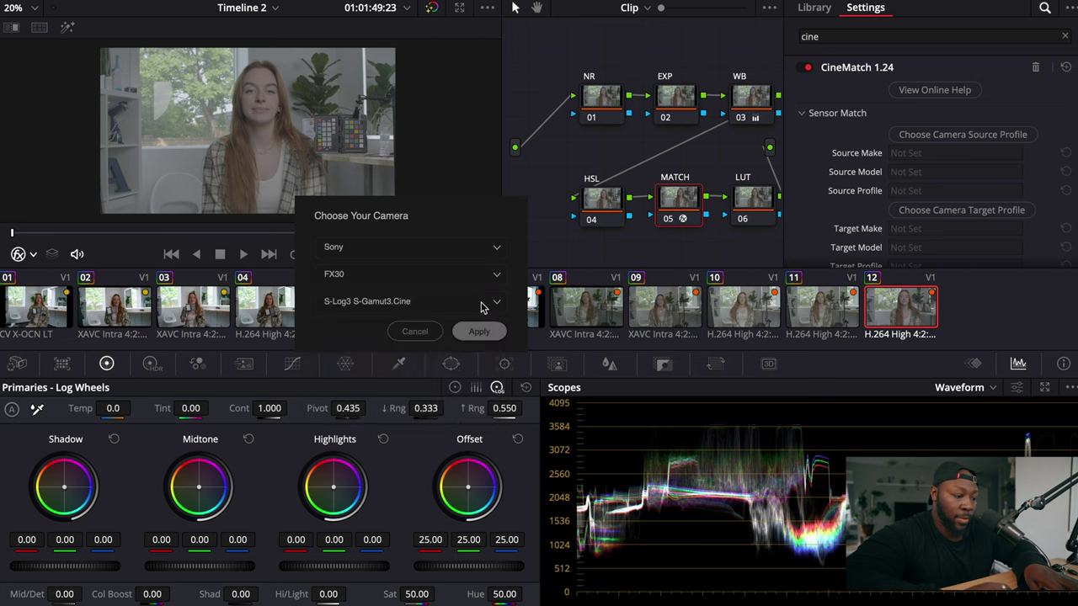
pyautogui.click(475, 331)
# Step: Set the CineMatch camera target profile to Sony VENICE with S-Log3 S-Gamut3.Cine
pyautogui.click(947, 211)
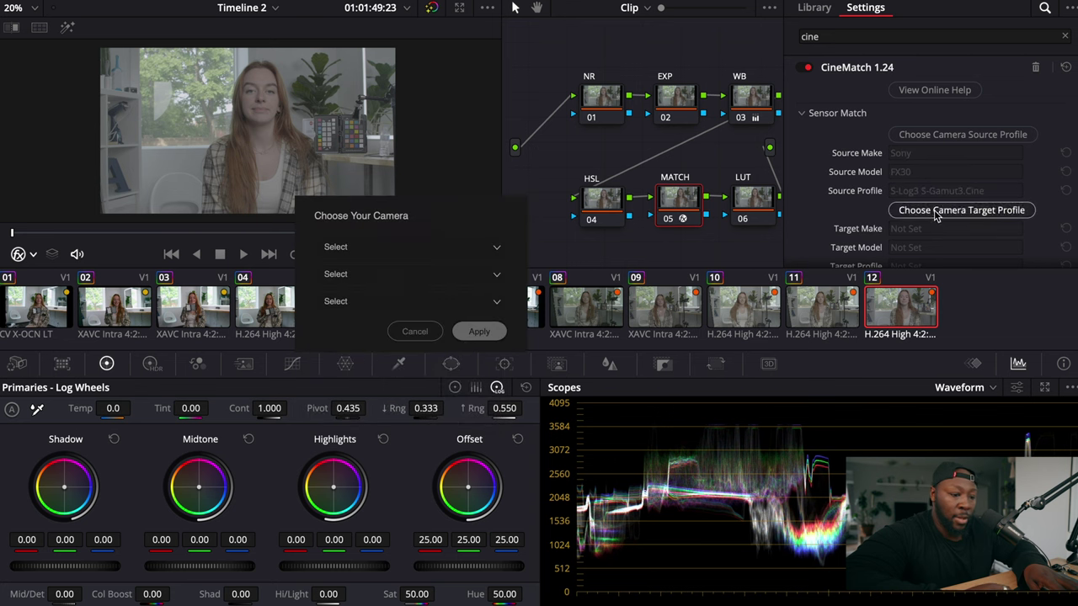
pyautogui.click(399, 250)
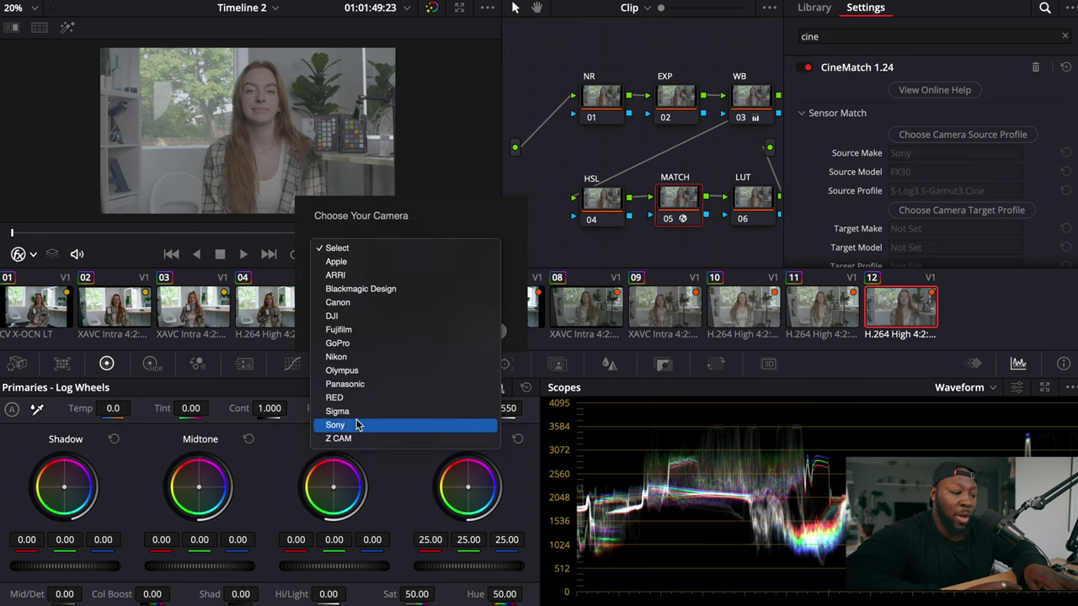
pyautogui.click(397, 425)
pyautogui.click(399, 274)
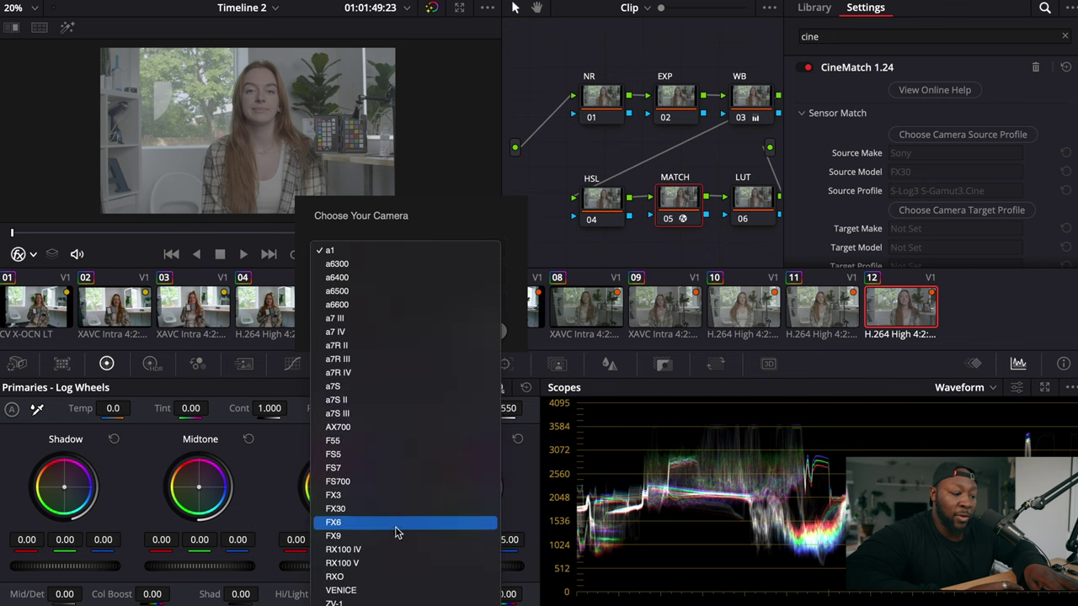
pyautogui.click(384, 592)
pyautogui.click(435, 305)
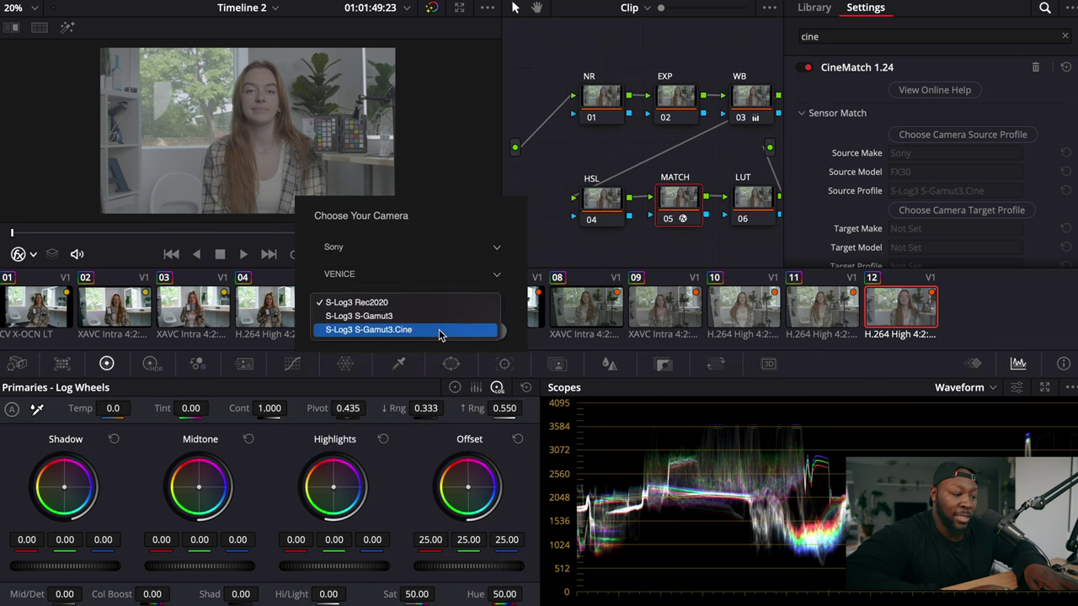
pyautogui.click(439, 329)
pyautogui.click(479, 331)
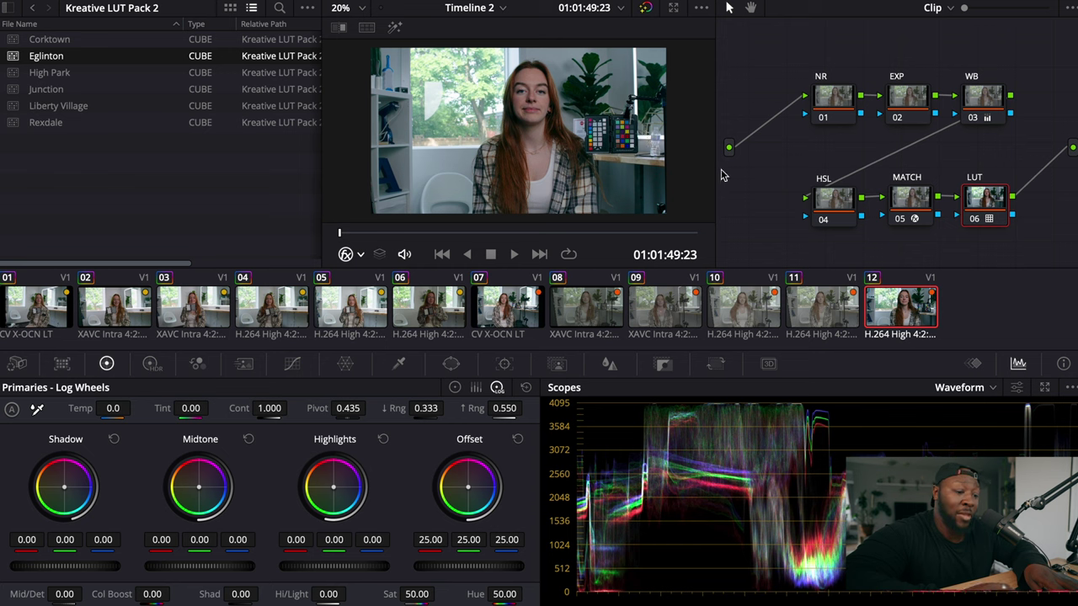
# Step: Show clips 07 and 12 side by side in a split screen using the Selected Clips mode
pyautogui.click(368, 29)
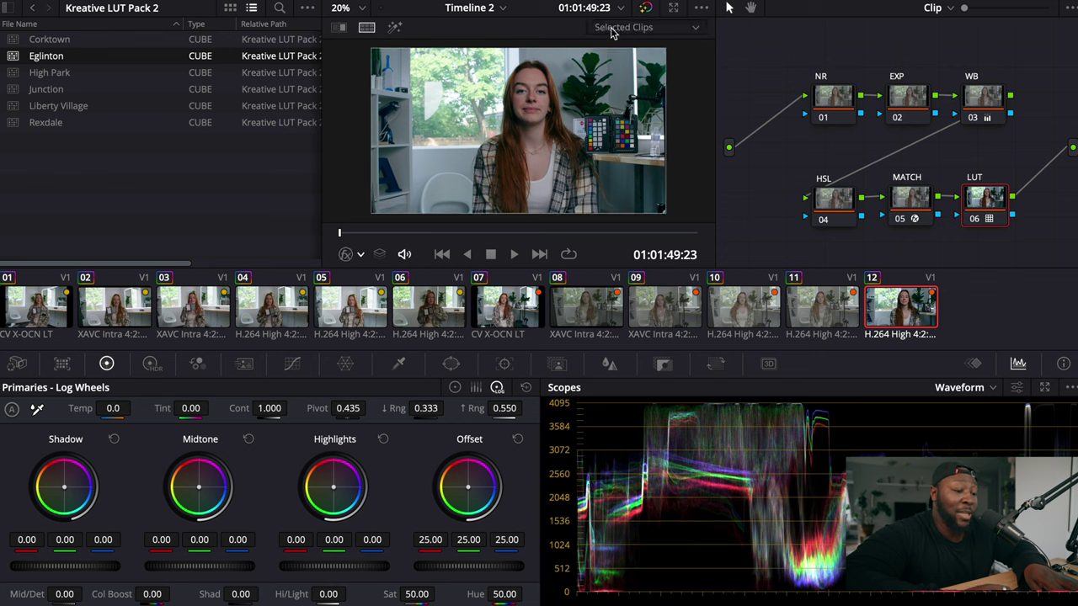
pyautogui.click(612, 31)
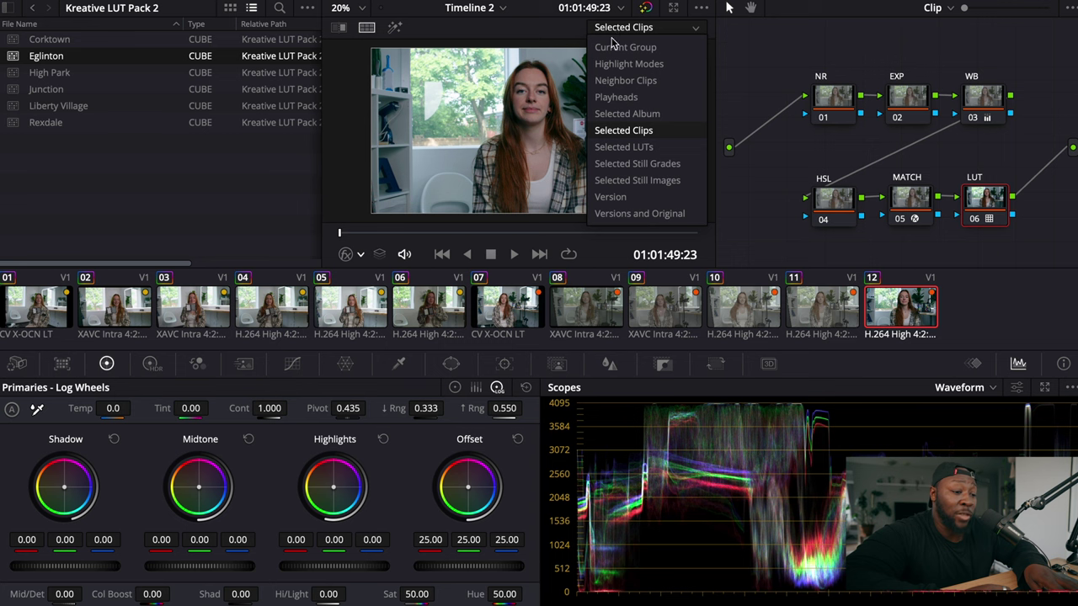
pyautogui.click(624, 129)
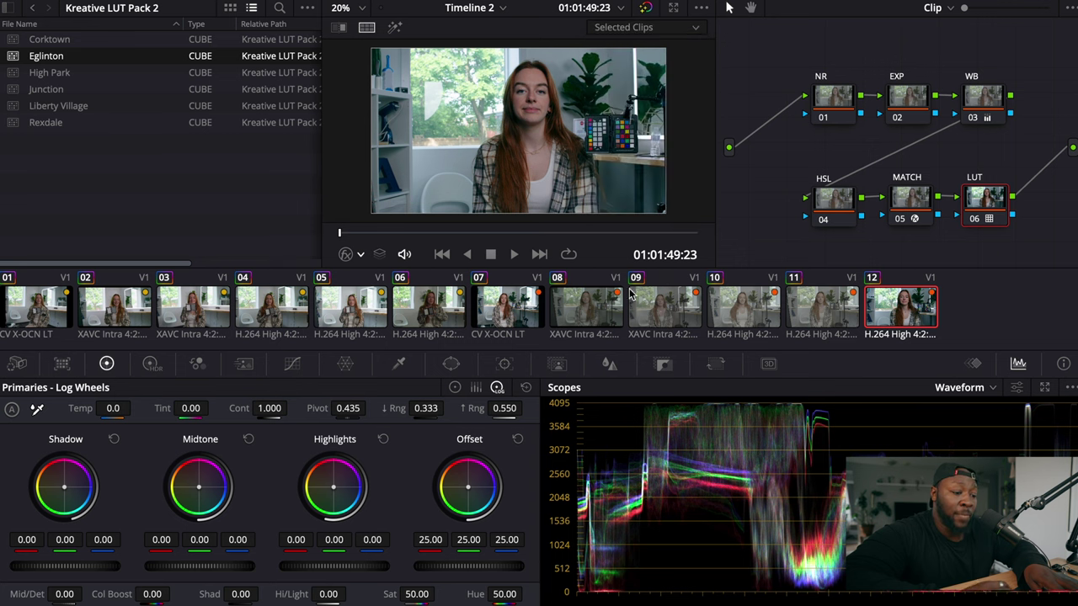
pyautogui.keyDown('ctrl'); pyautogui.click(522, 312); pyautogui.keyUp('ctrl')
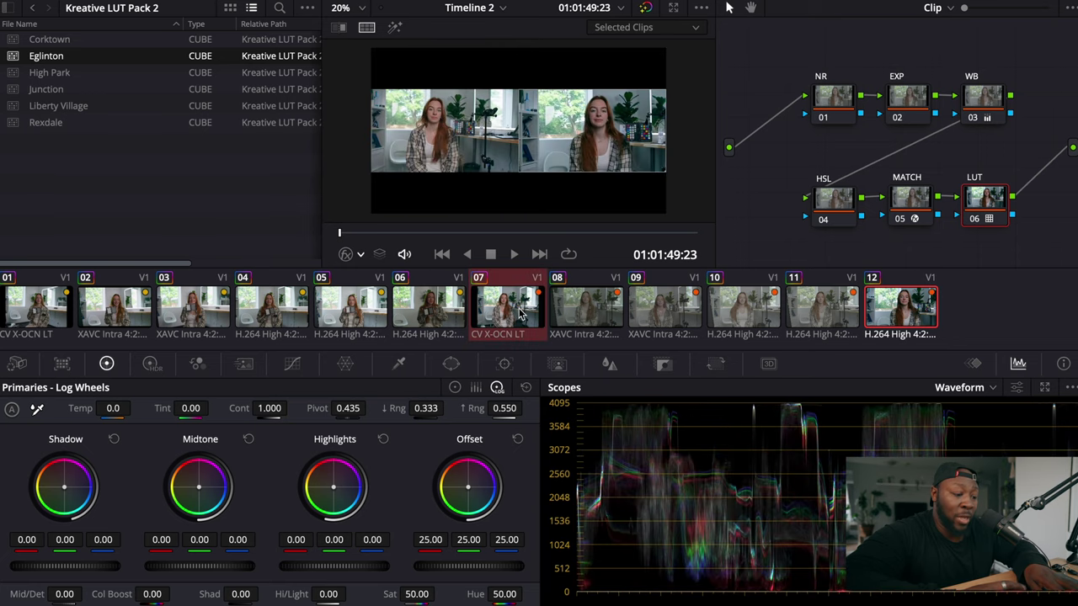
# Step: Turn on Exposure False Colors in the CineMatch primary corrections of clip 12's MATCH node
pyautogui.click(909, 202)
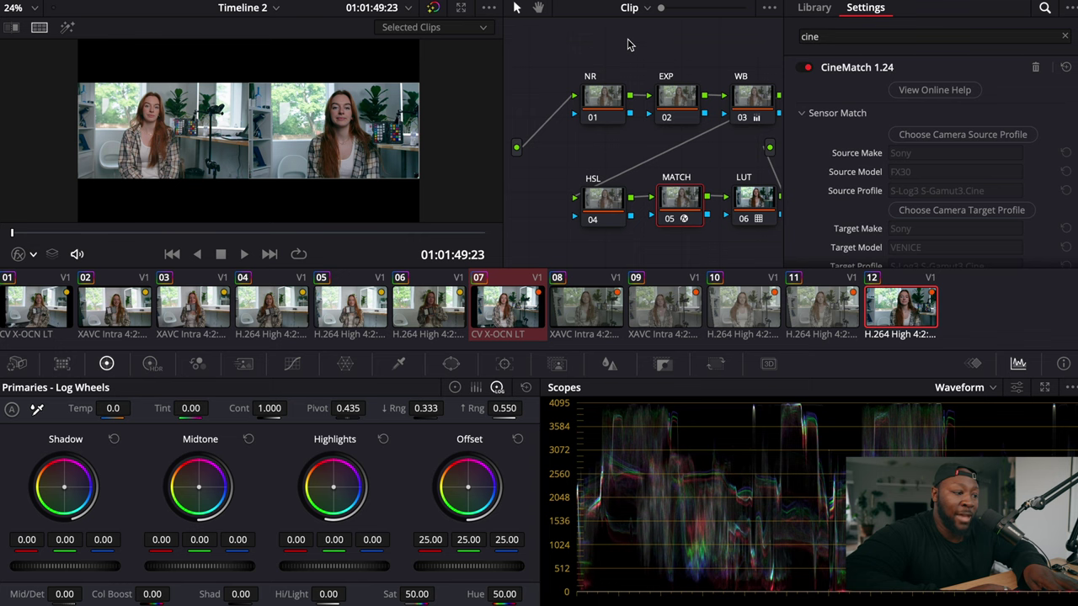
pyautogui.click(804, 115)
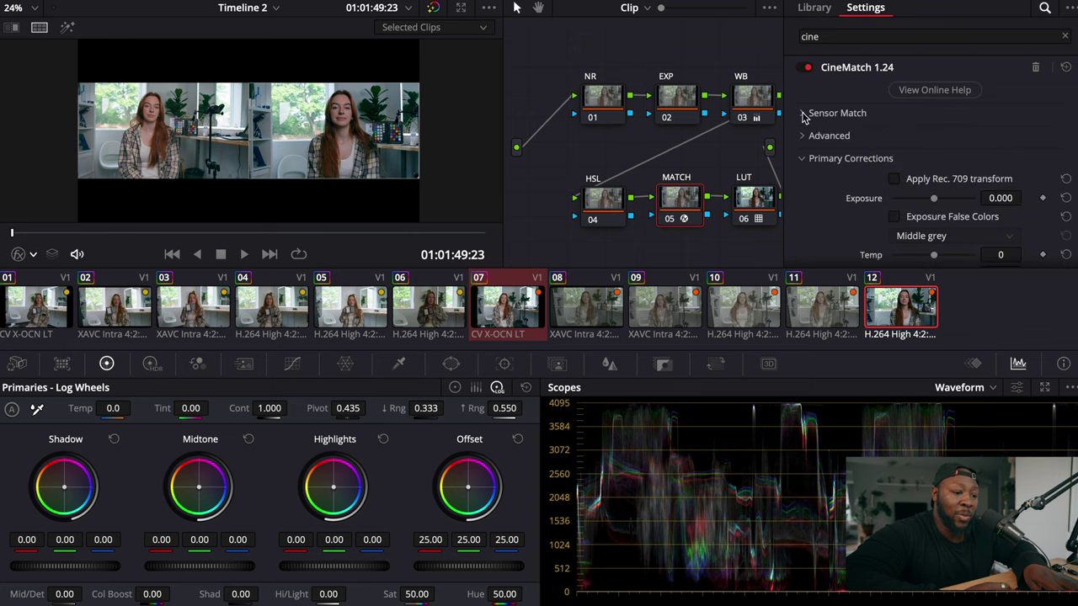
pyautogui.scroll(-2, 849, 205)
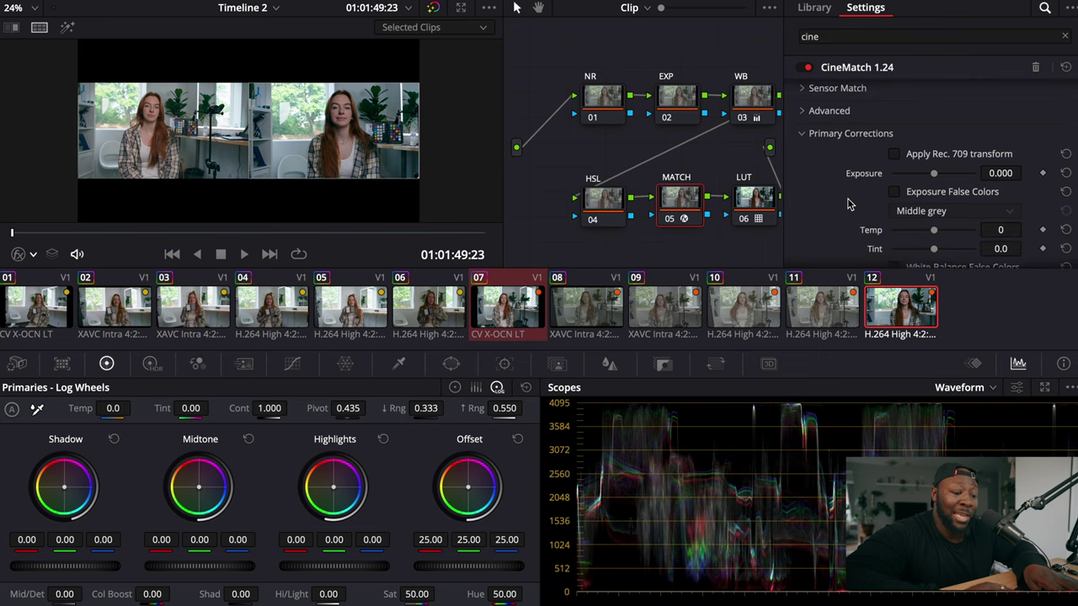
pyautogui.scroll(-1, 848, 205)
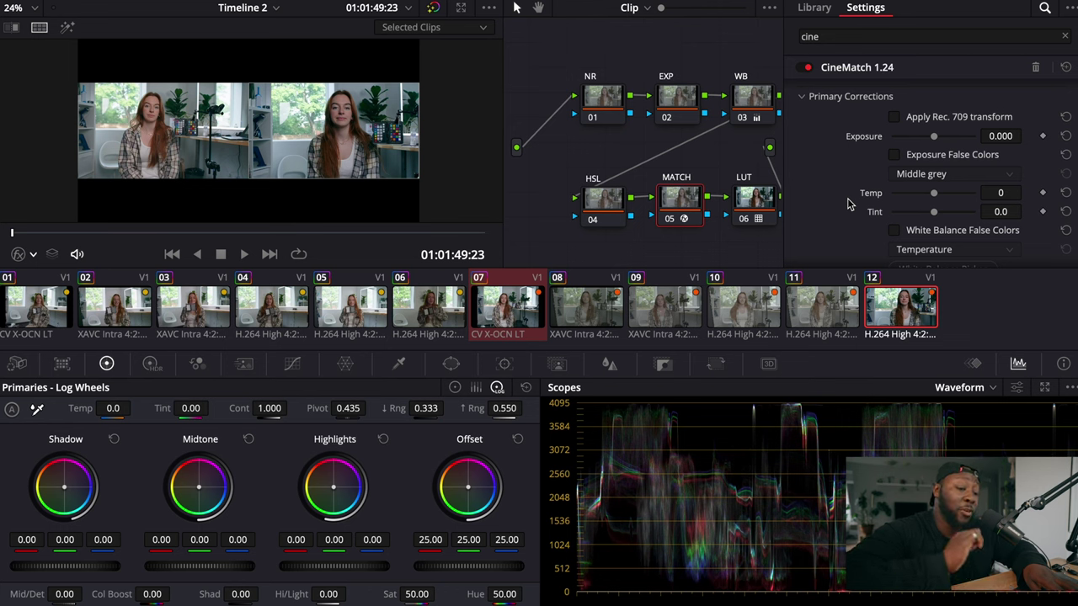
pyautogui.click(894, 156)
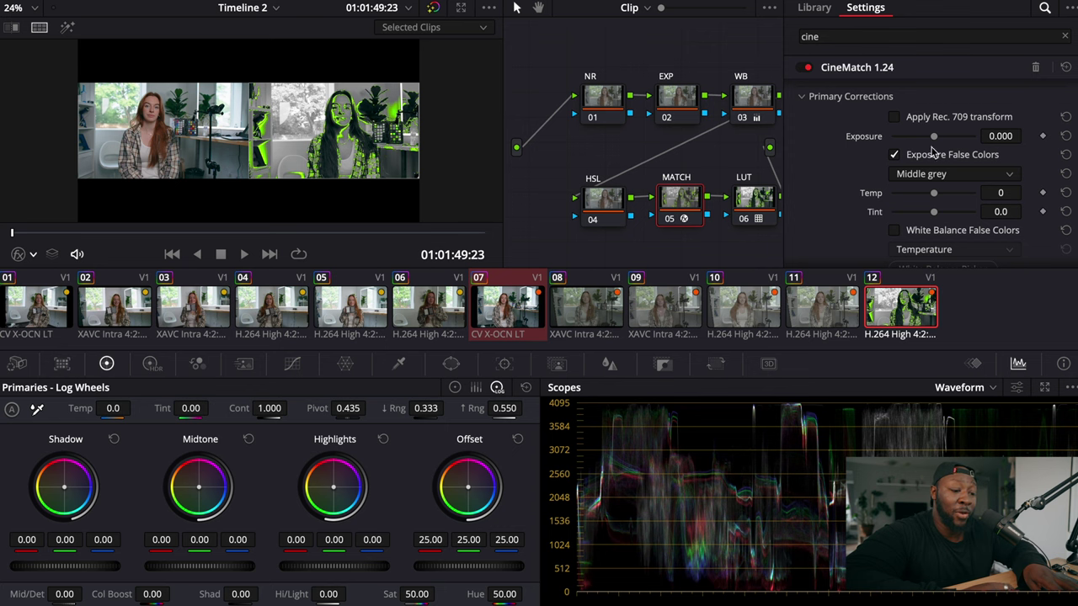
# Step: Try raising the CineMatch exposure to 0.256 against the false colors and reset it to its default
pyautogui.moveTo(937, 142)
pyautogui.mouseDown()
pyautogui.moveTo(947, 142)
pyautogui.moveTo(933, 142)
pyautogui.mouseUp()
pyautogui.moveTo(932, 140); pyautogui.dragTo(935, 140)
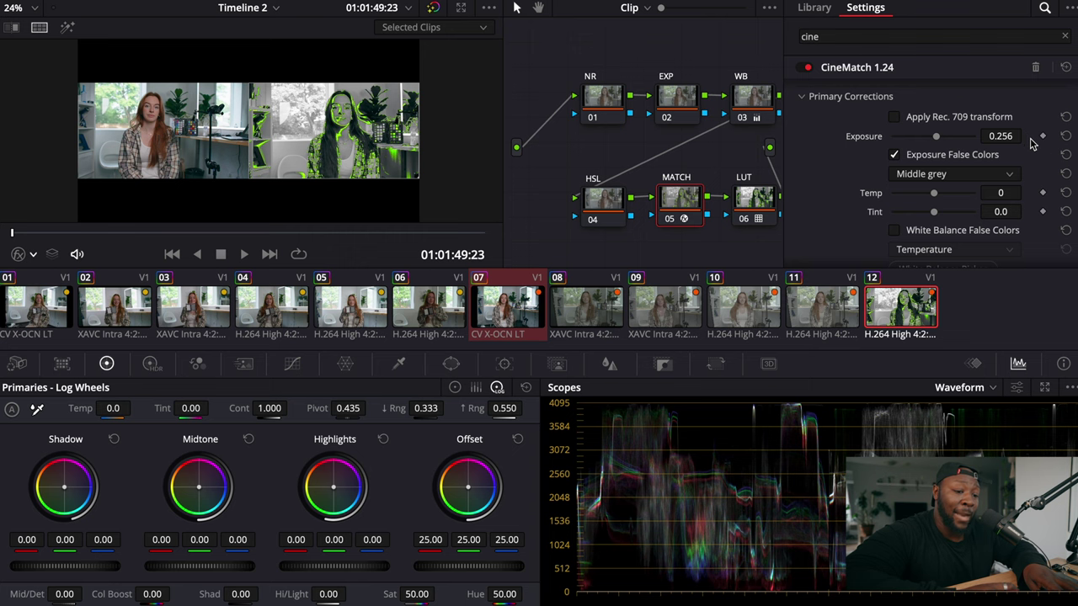
pyautogui.click(1065, 137)
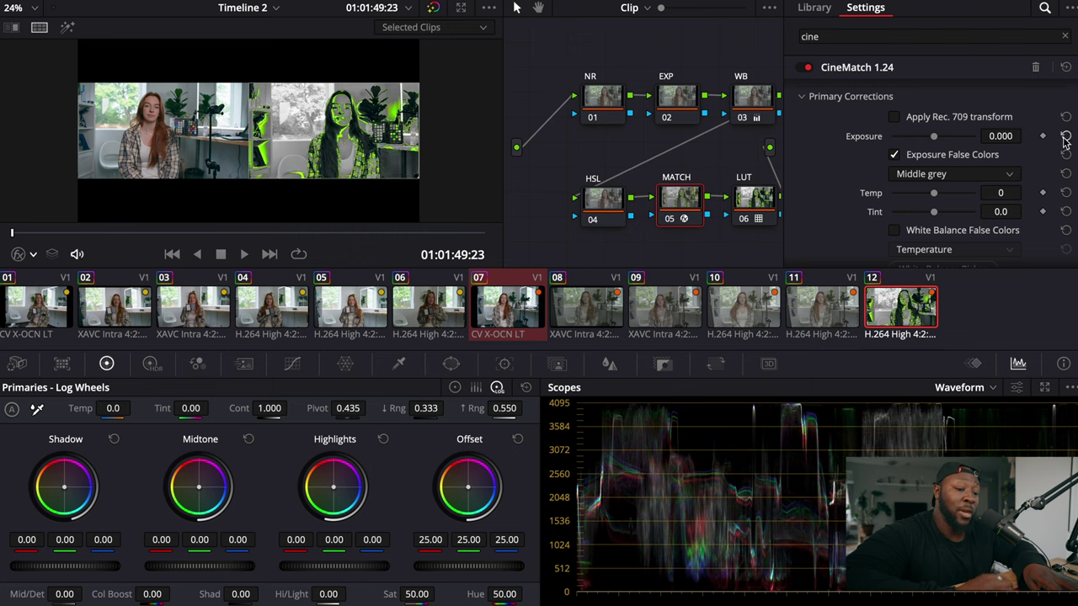
# Step: Set clip 12's exposure false colors to Skintones and compare it side by side with clip 07 using the same overlay
pyautogui.click(907, 173)
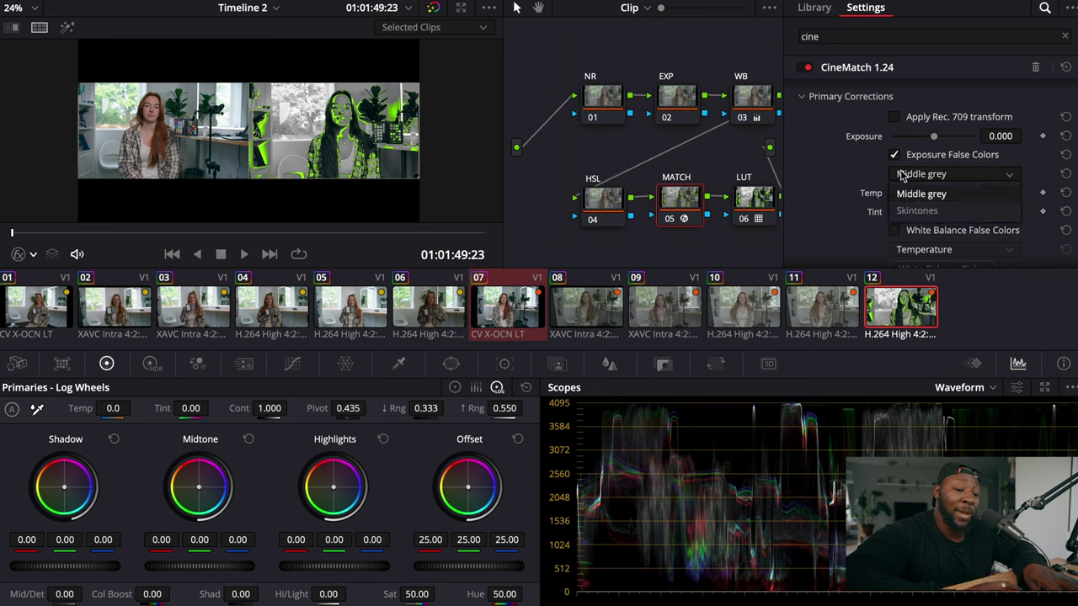
pyautogui.click(941, 213)
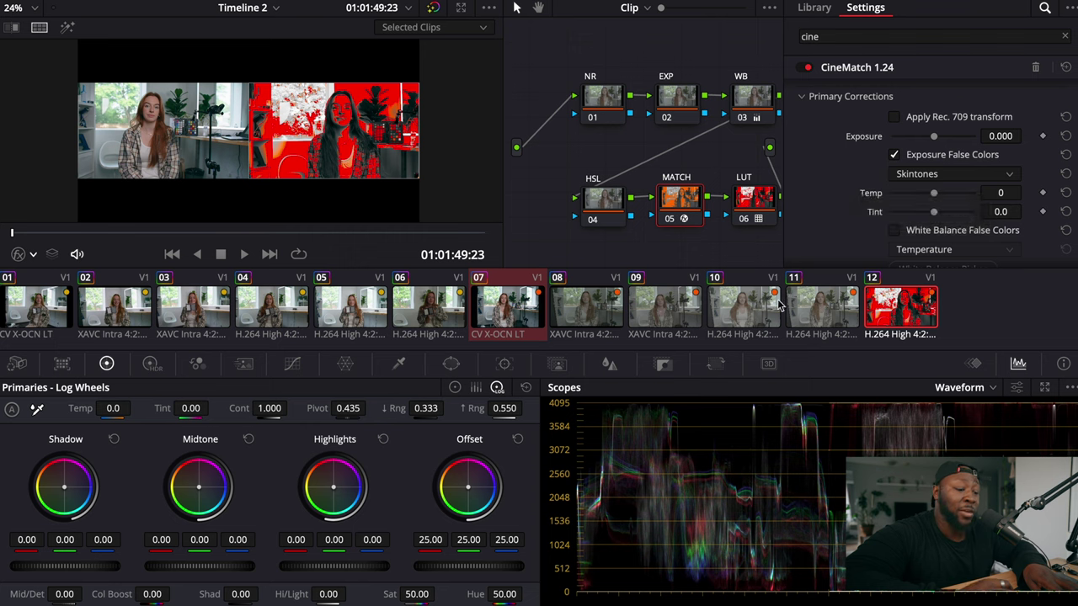
pyautogui.click(528, 299)
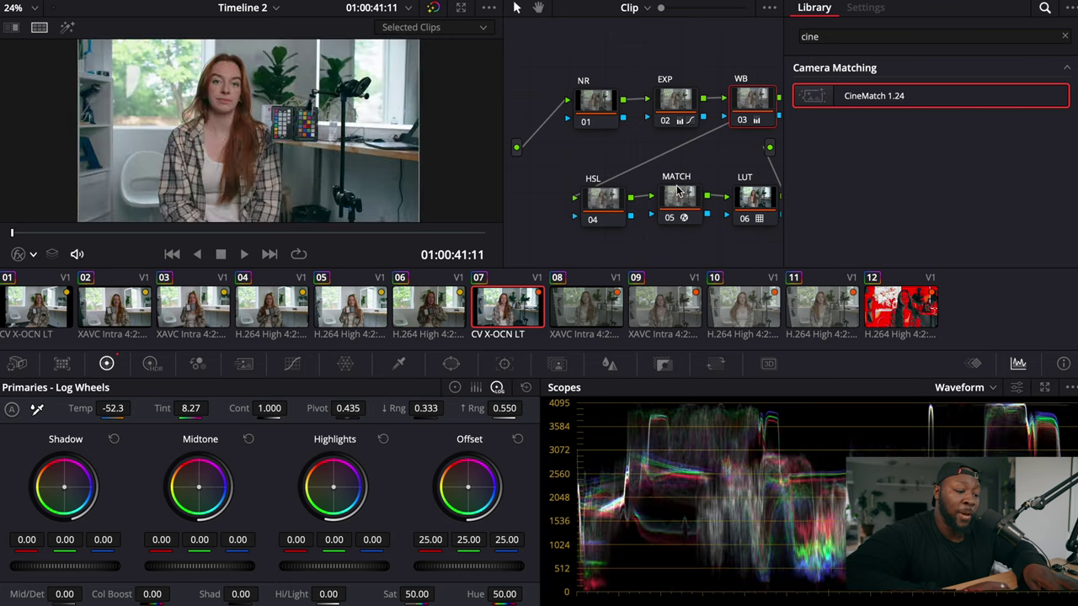
pyautogui.click(894, 154)
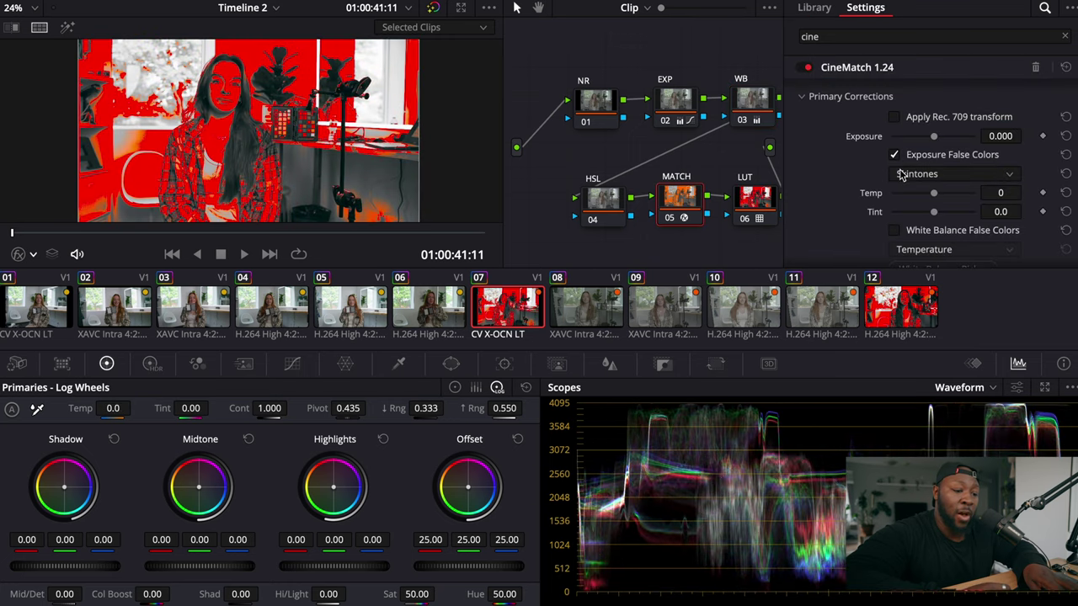
pyautogui.click(908, 305)
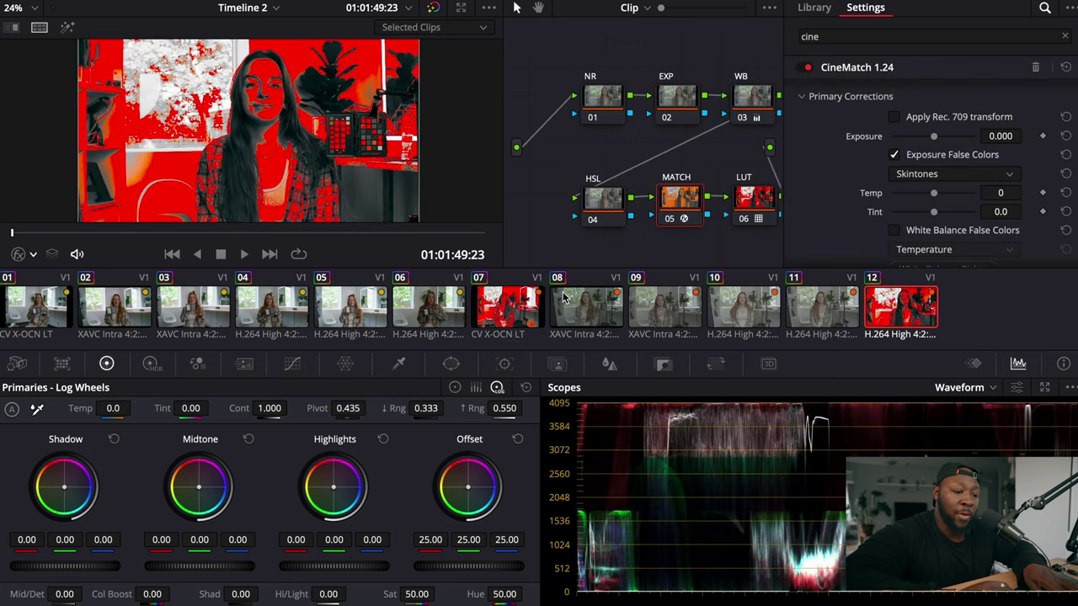
pyautogui.keyDown('ctrl'); pyautogui.click(495, 318); pyautogui.keyUp('ctrl')
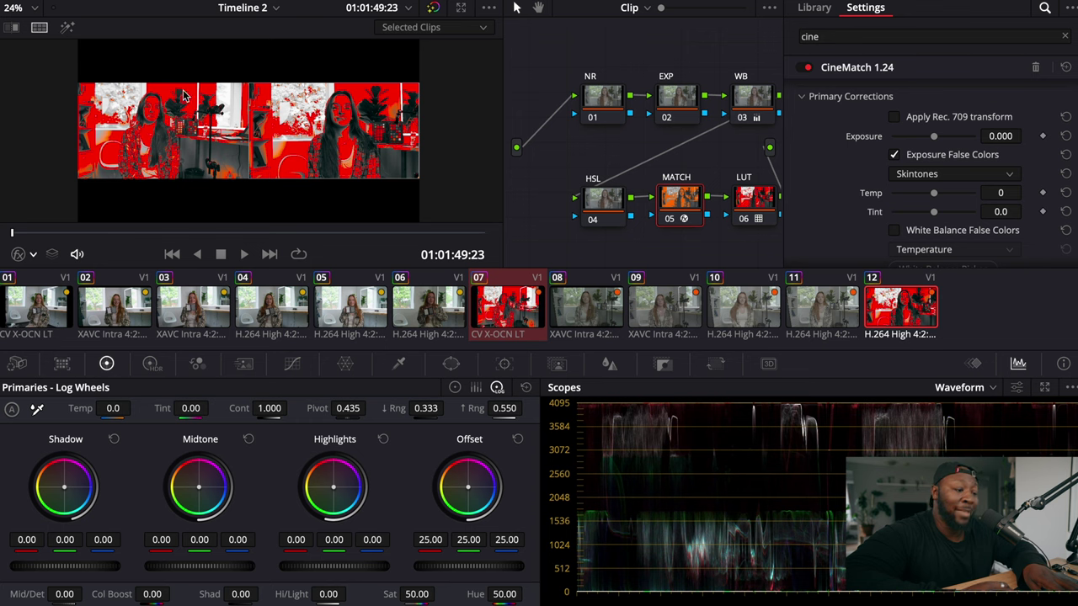
# Step: Turn off Exposure False Colors on clips 12 and 07 and show both clips side by side, enlarged in the viewer
pyautogui.click(894, 157)
pyautogui.click(511, 311)
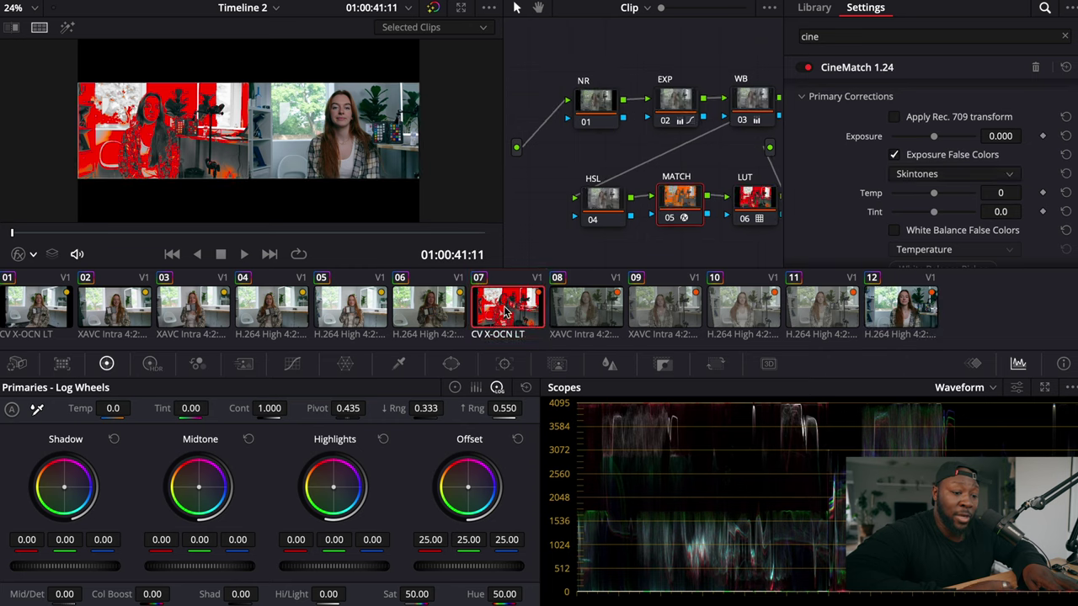
pyautogui.click(894, 157)
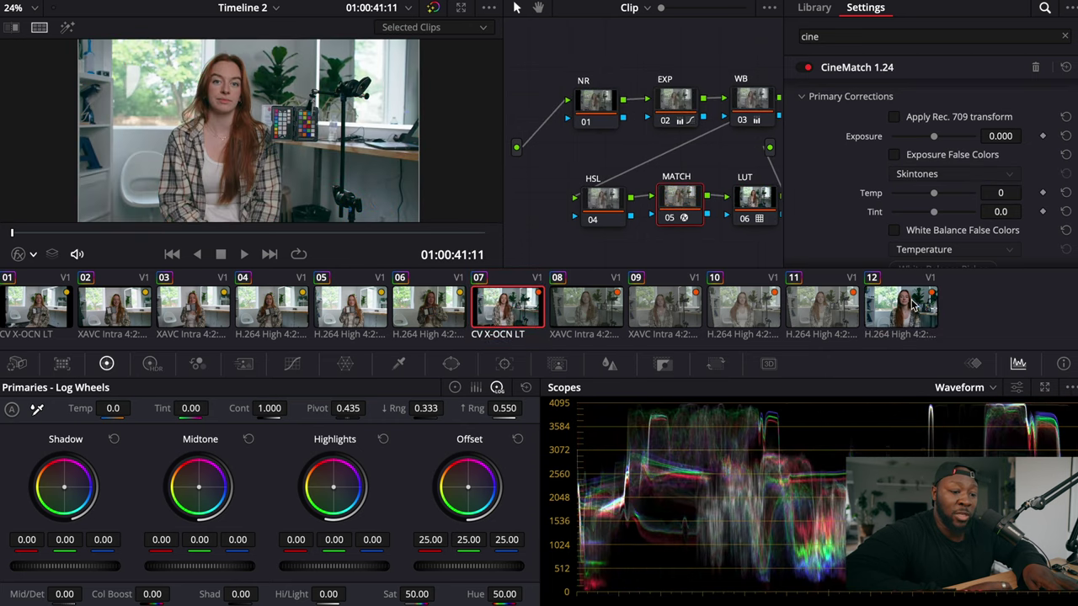
pyautogui.click(912, 306)
pyautogui.keyDown('ctrl'); pyautogui.click(508, 314); pyautogui.keyUp('ctrl')
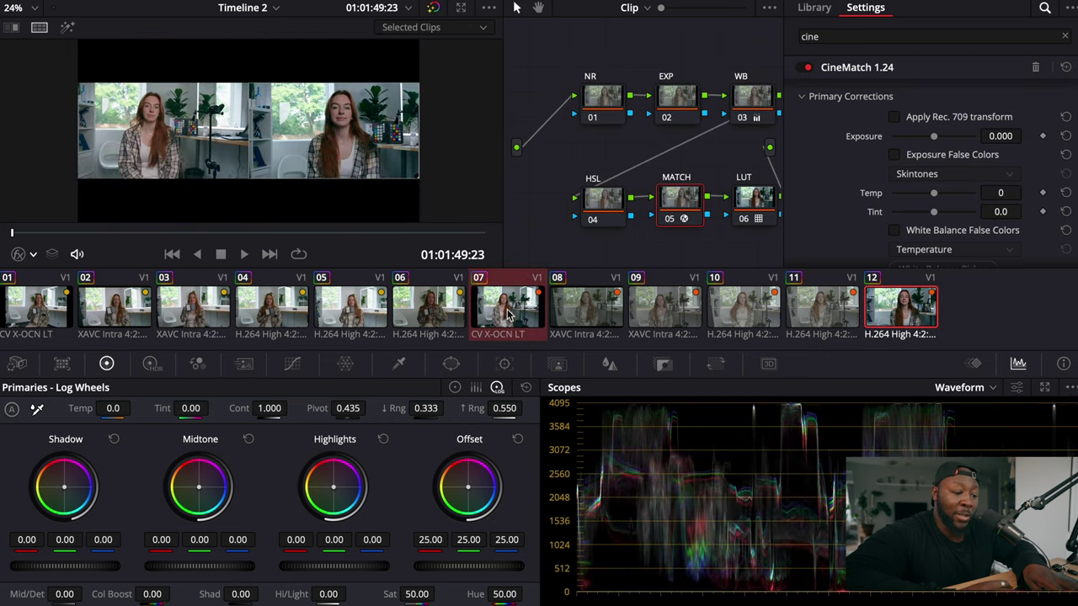
pyautogui.scroll(2, 435, 152)
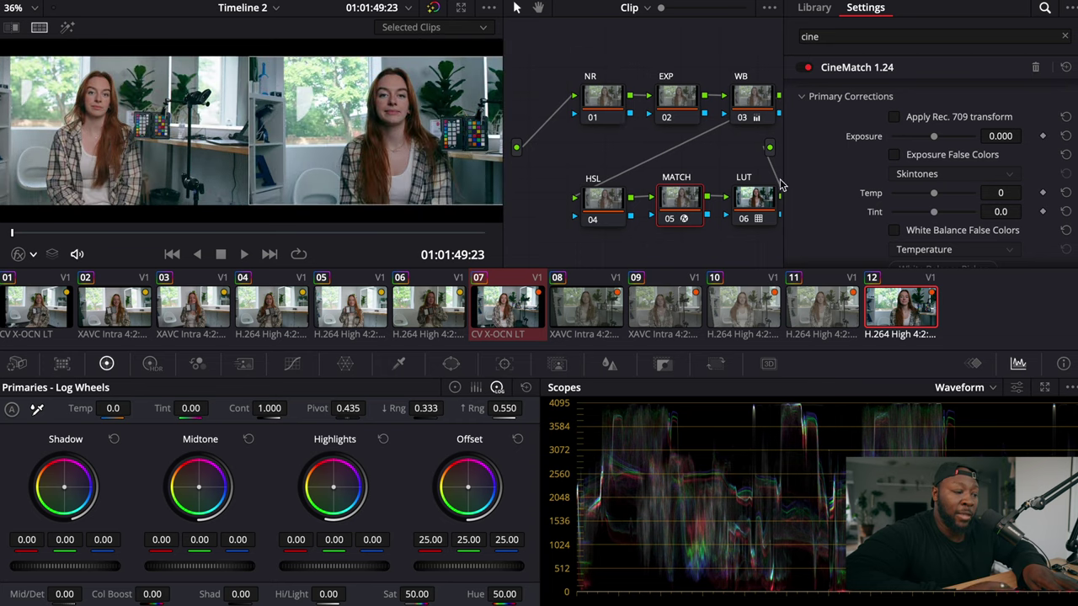
# Step: Set the CineMatch temperature to 916 and tint to 4.6 in the primary corrections of clip 12's MATCH node
pyautogui.scroll(-3, 963, 195)
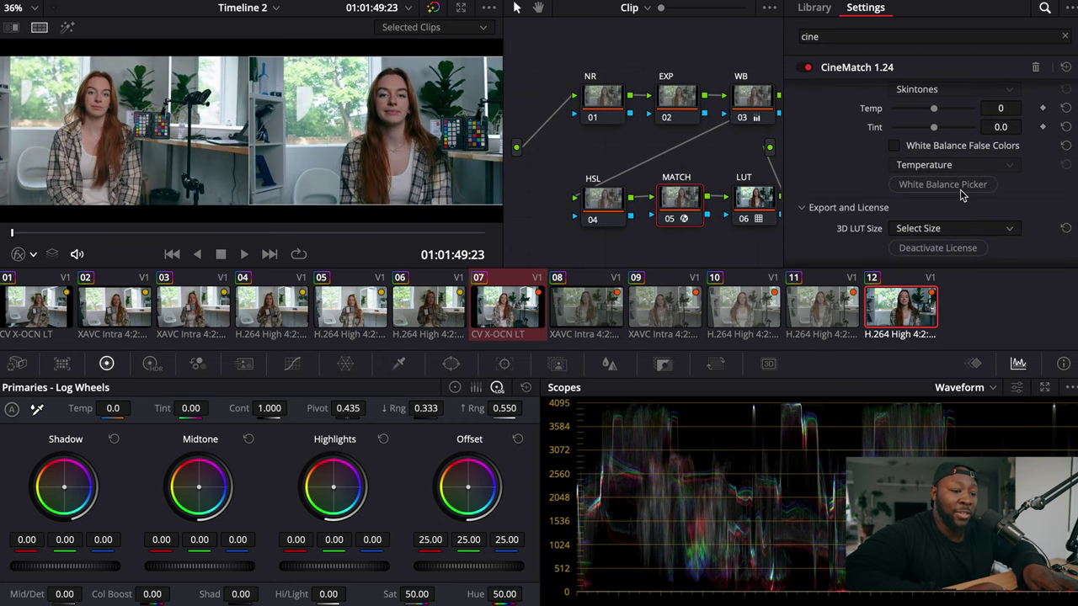
pyautogui.scroll(-1, 962, 196)
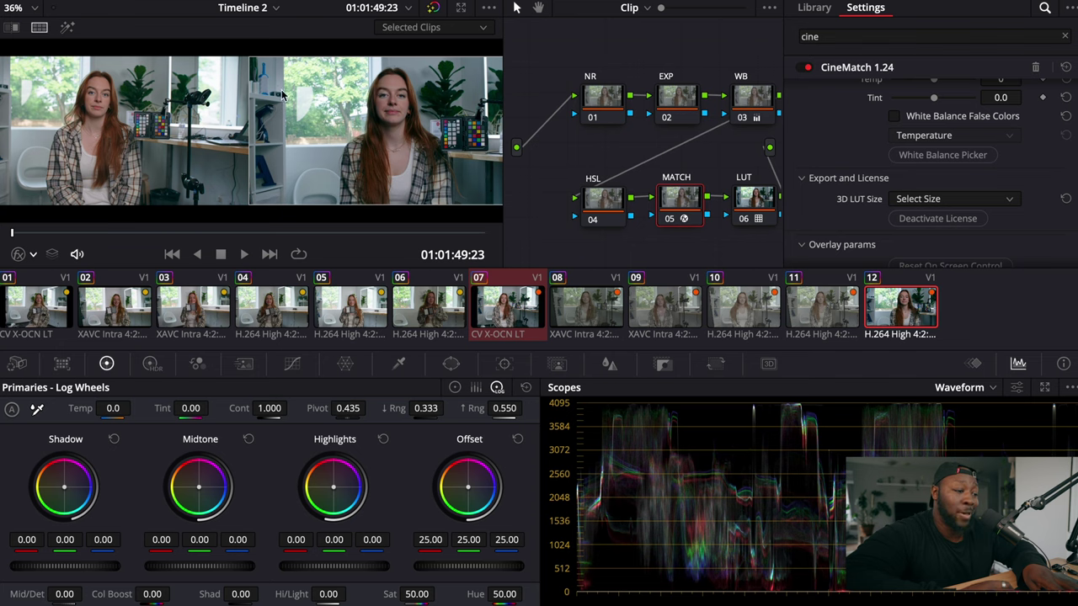
pyautogui.scroll(4, 871, 164)
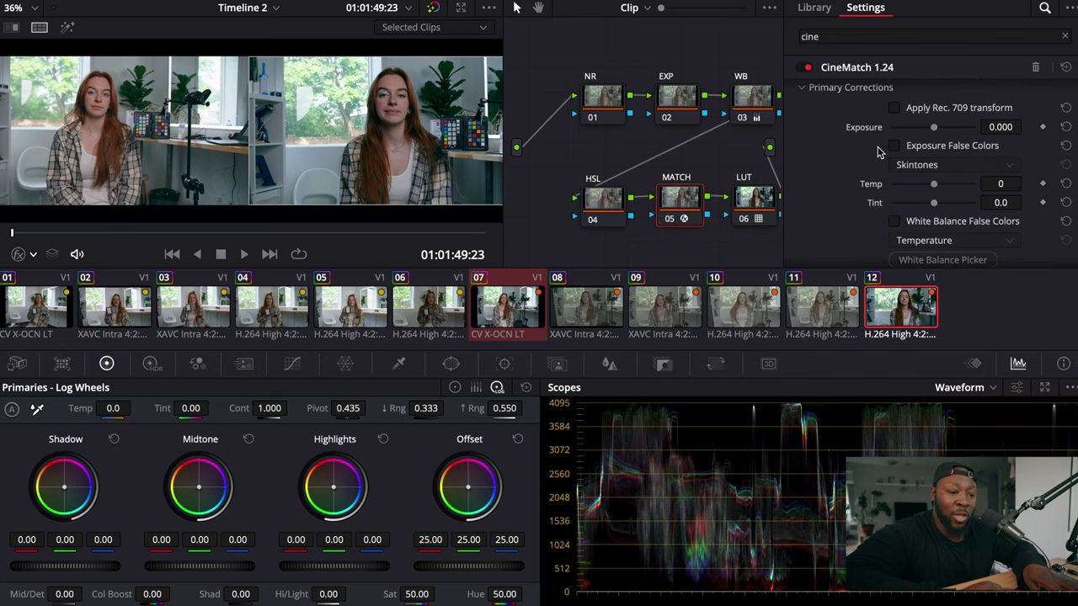
pyautogui.scroll(-2, 877, 152)
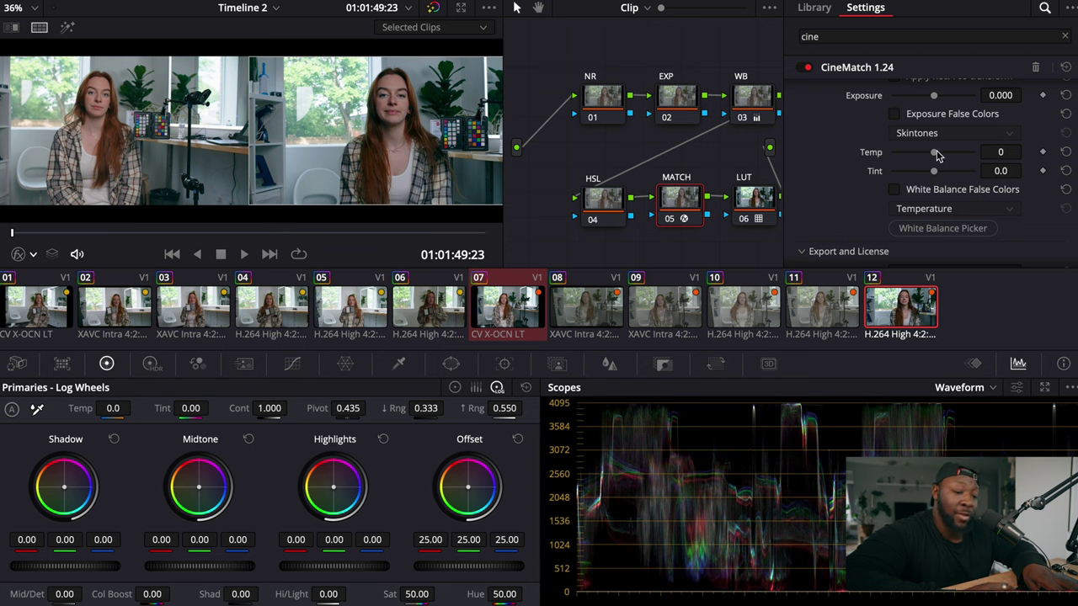
pyautogui.moveTo(935, 153); pyautogui.dragTo(943, 156)
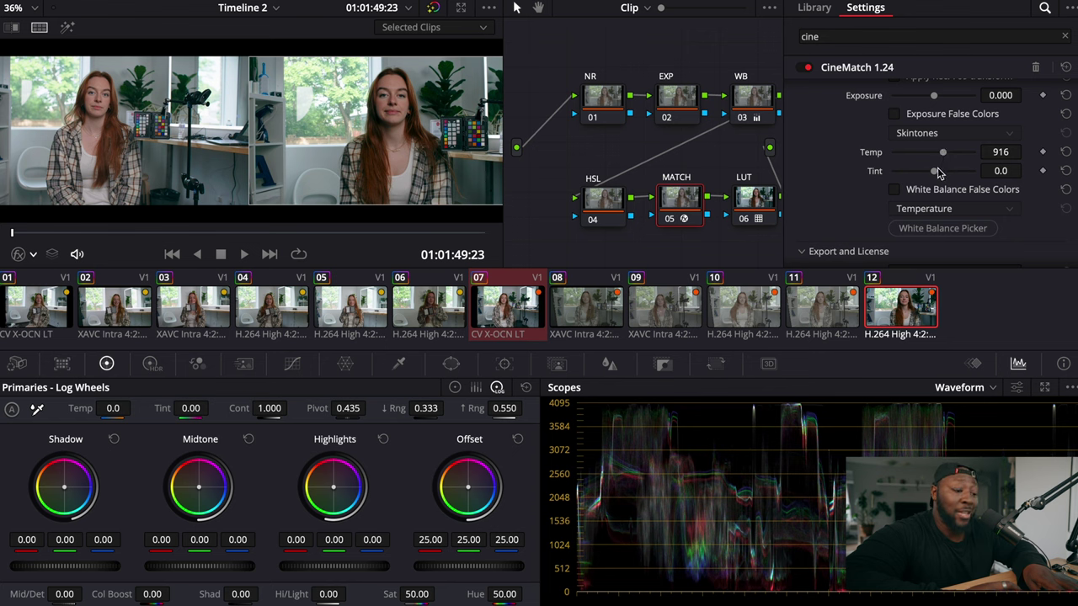
pyautogui.moveTo(934, 173); pyautogui.dragTo(937, 175)
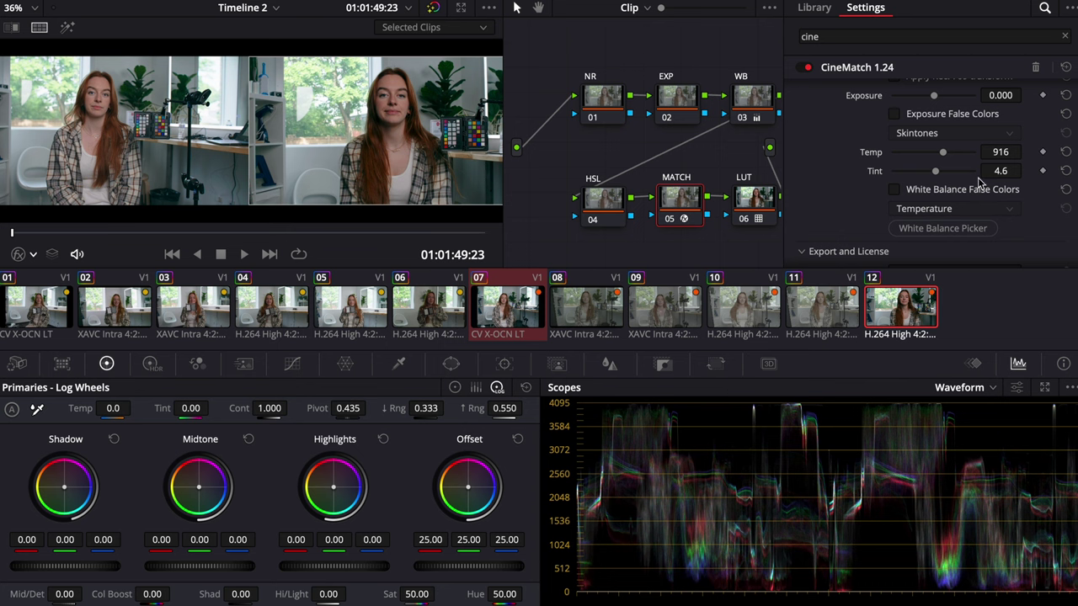
pyautogui.scroll(-2, 978, 181)
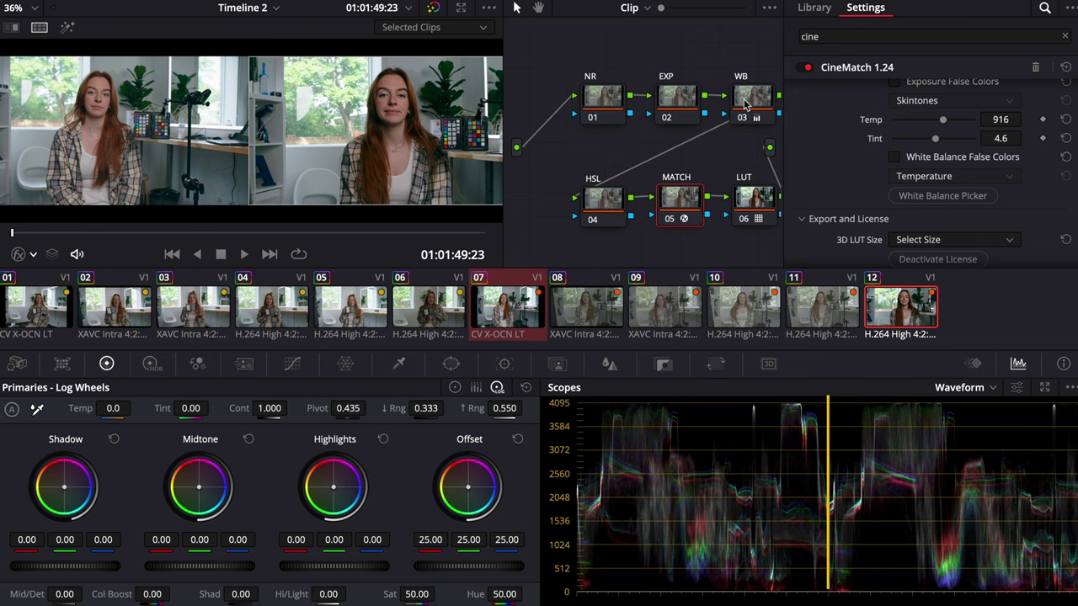
pyautogui.scroll(2, 825, 148)
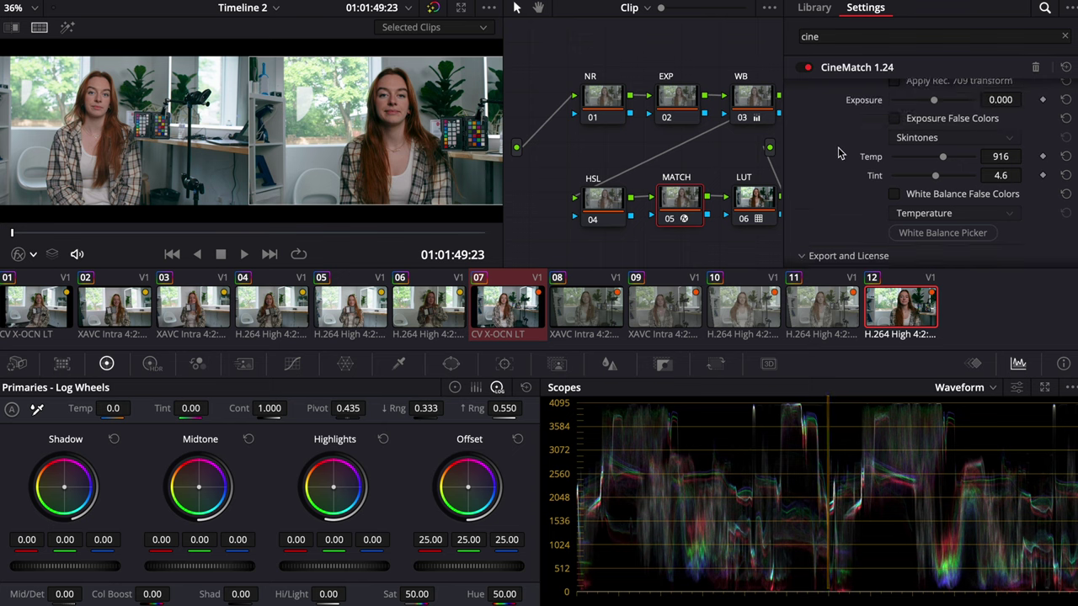
# Step: Lower the custom curve's white end and raise its black end in clip 12's EXP node, adding highlight, shadow and midtone control points
pyautogui.click(676, 98)
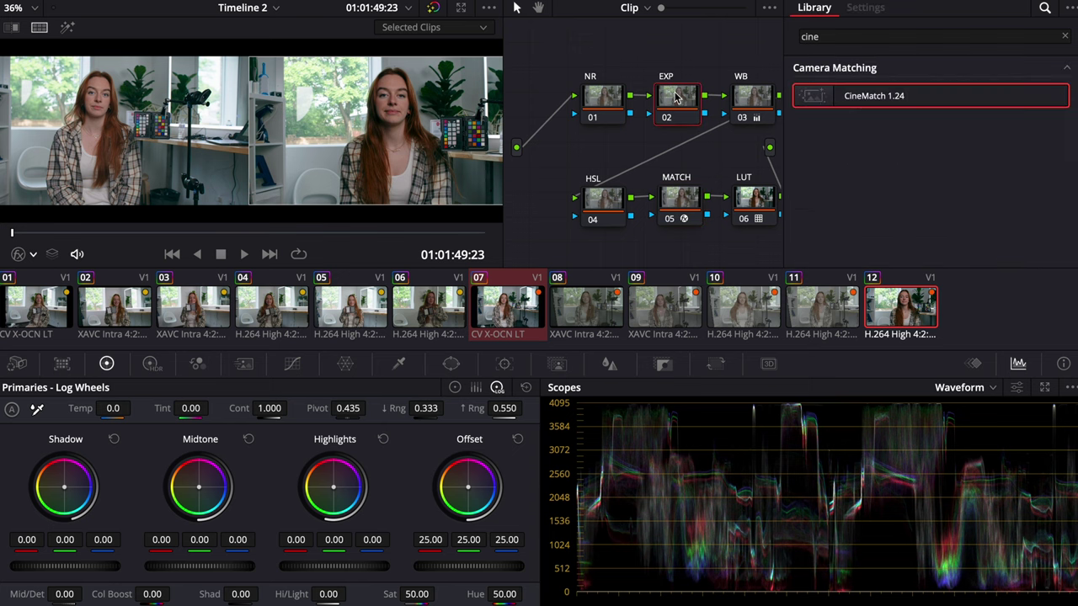
pyautogui.click(291, 365)
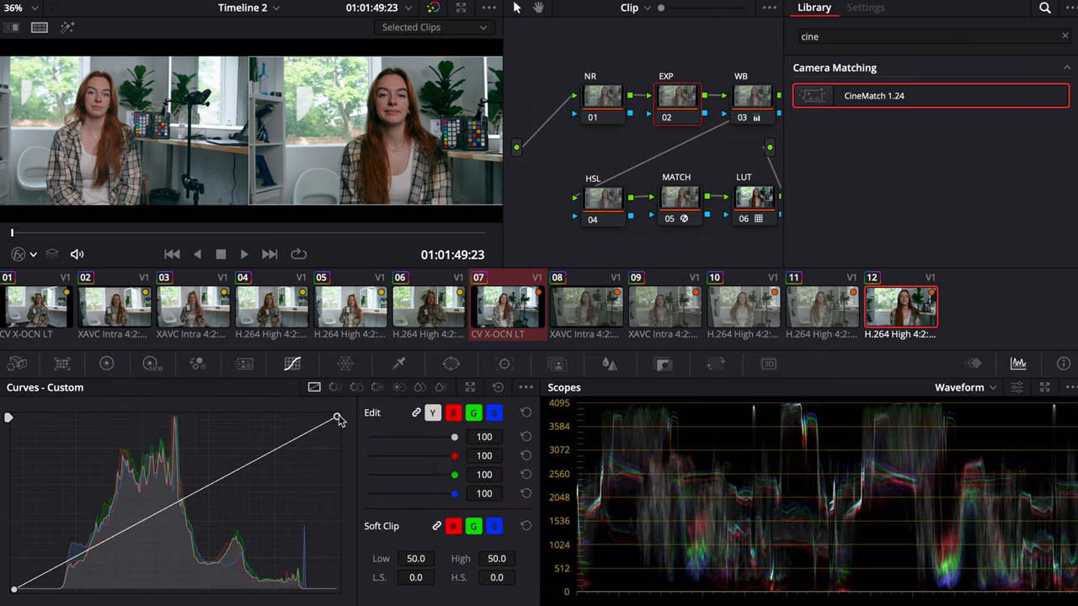
pyautogui.moveTo(337, 418); pyautogui.dragTo(343, 428)
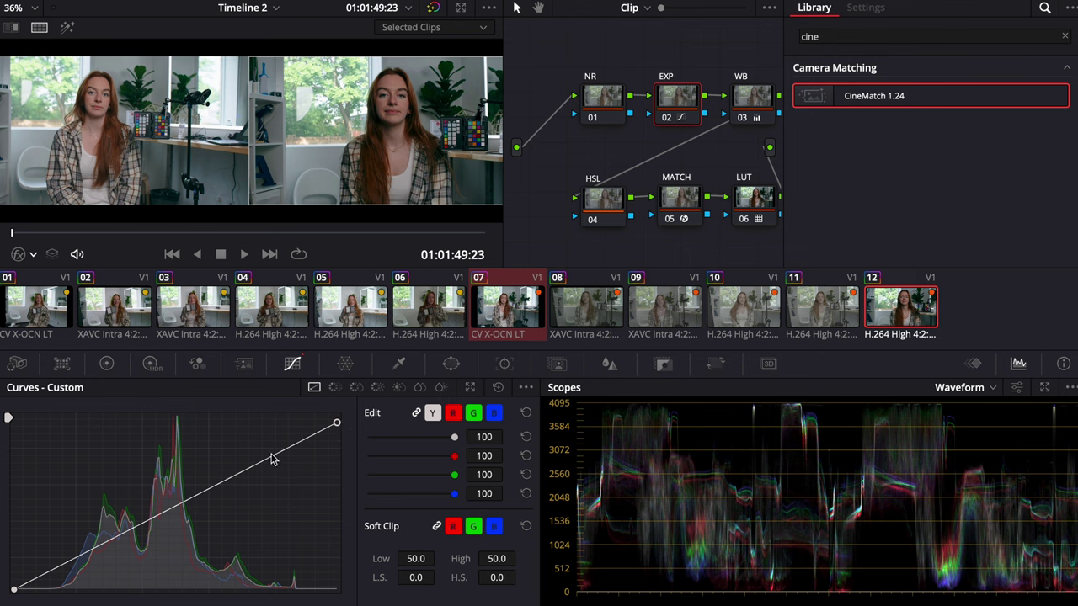
pyautogui.moveTo(271, 459)
pyautogui.mouseDown()
pyautogui.moveTo(270, 445)
pyautogui.moveTo(270, 457)
pyautogui.mouseUp()
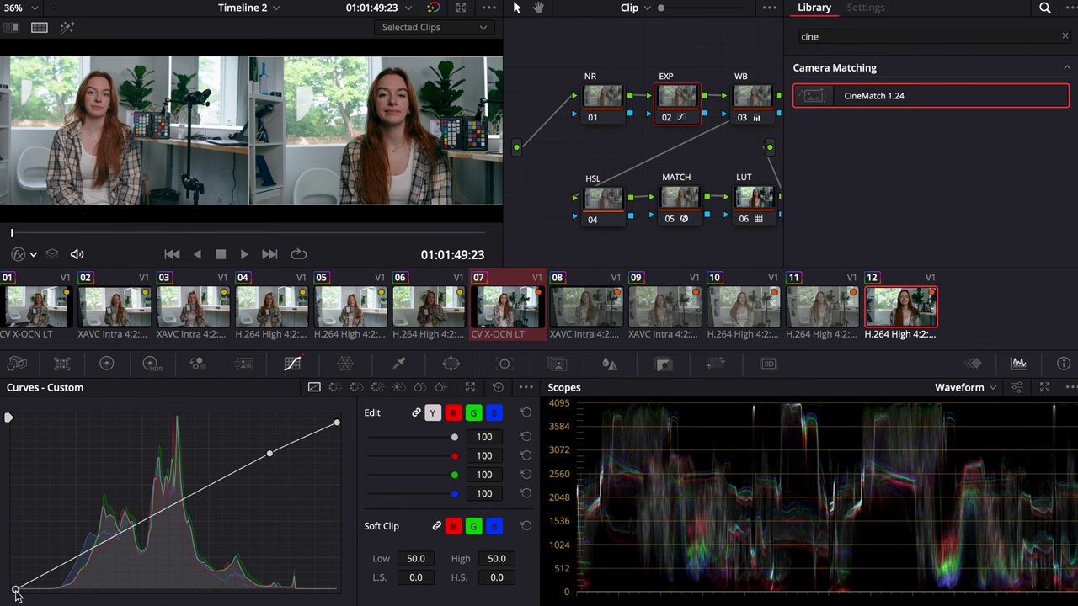
pyautogui.moveTo(8, 594); pyautogui.dragTo(2, 588)
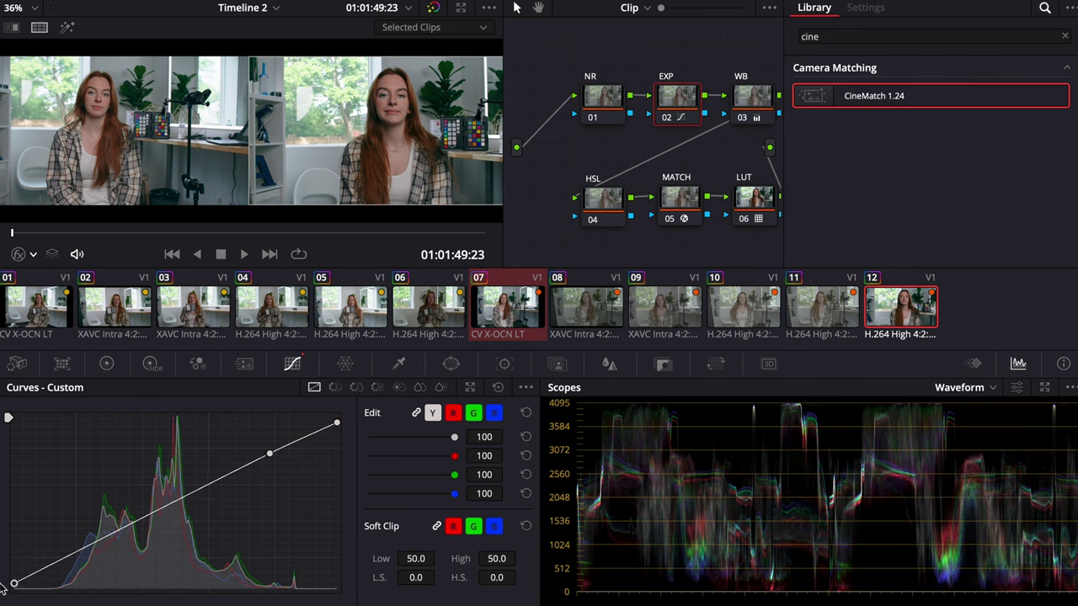
pyautogui.click(98, 541)
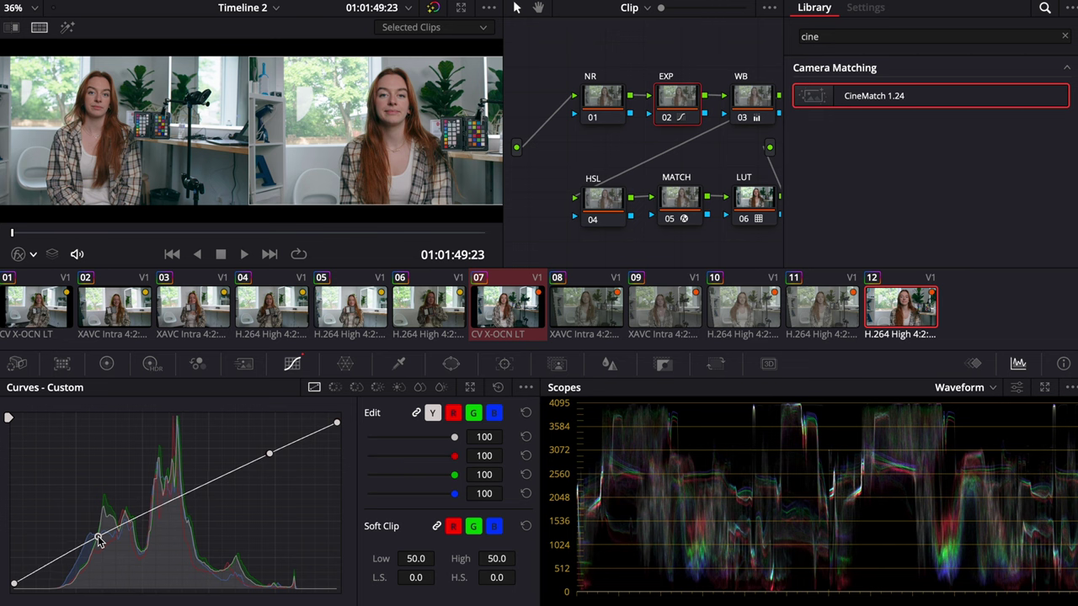
pyautogui.click(160, 511)
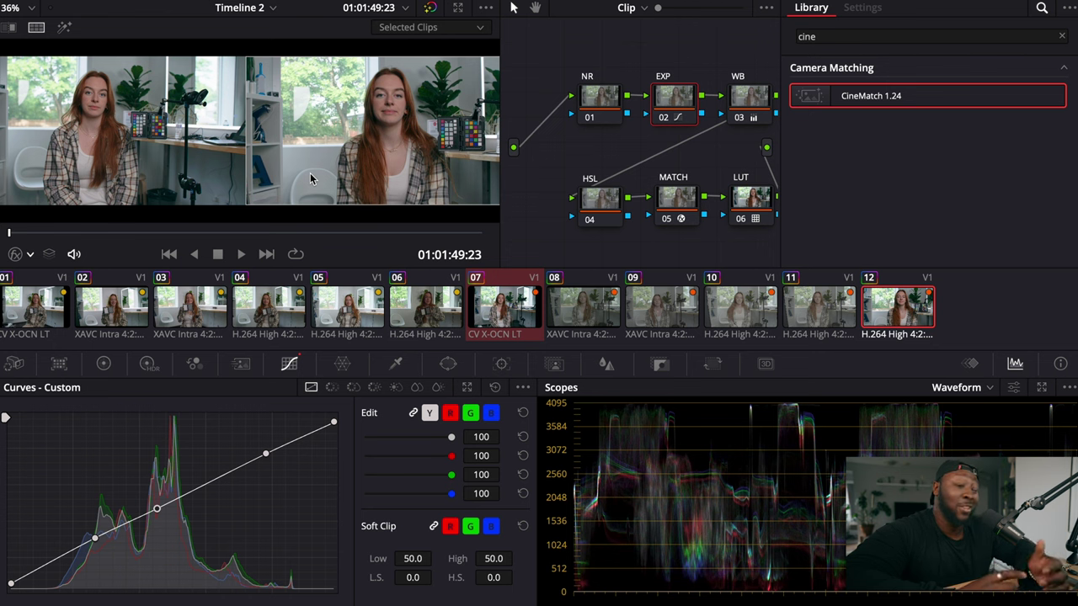
# Step: Examine the Levels and Wheels parameters of CineMatch in clip 12's MATCH node
pyautogui.click(673, 192)
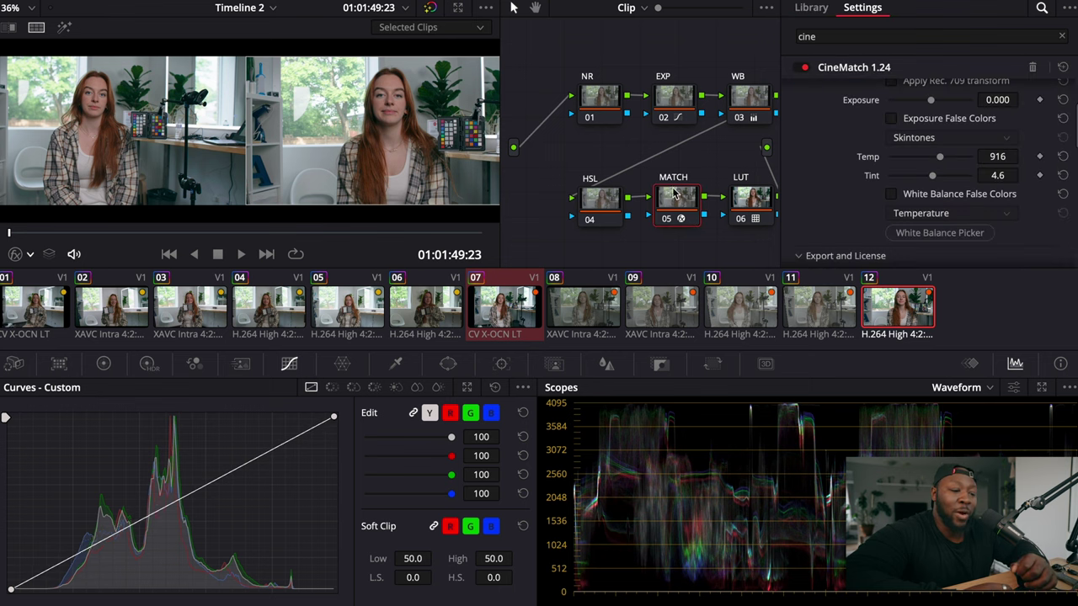
pyautogui.scroll(-5, 908, 224)
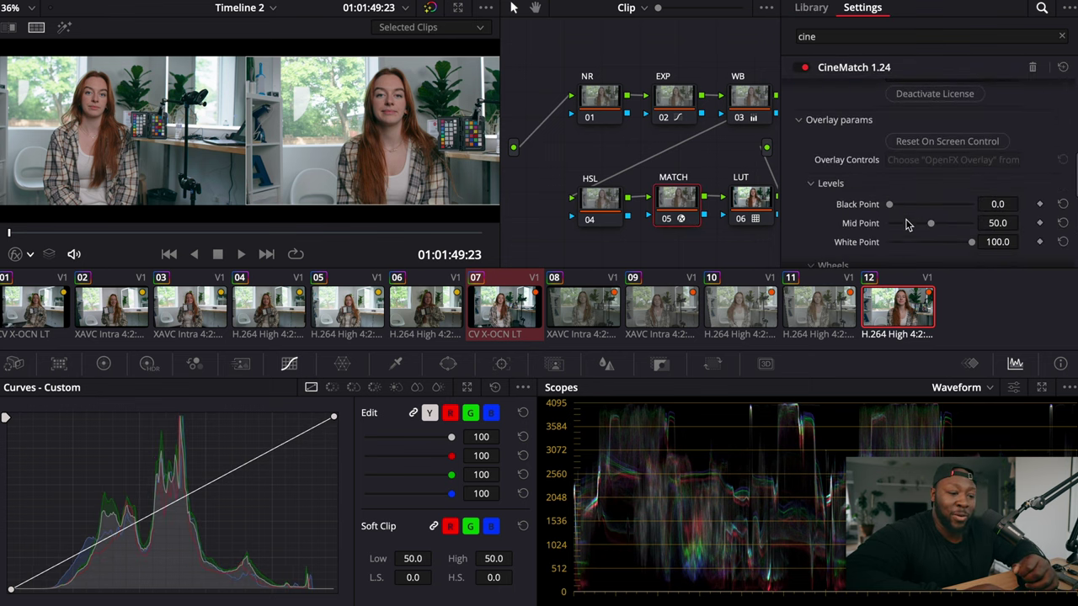
pyautogui.scroll(-4, 907, 223)
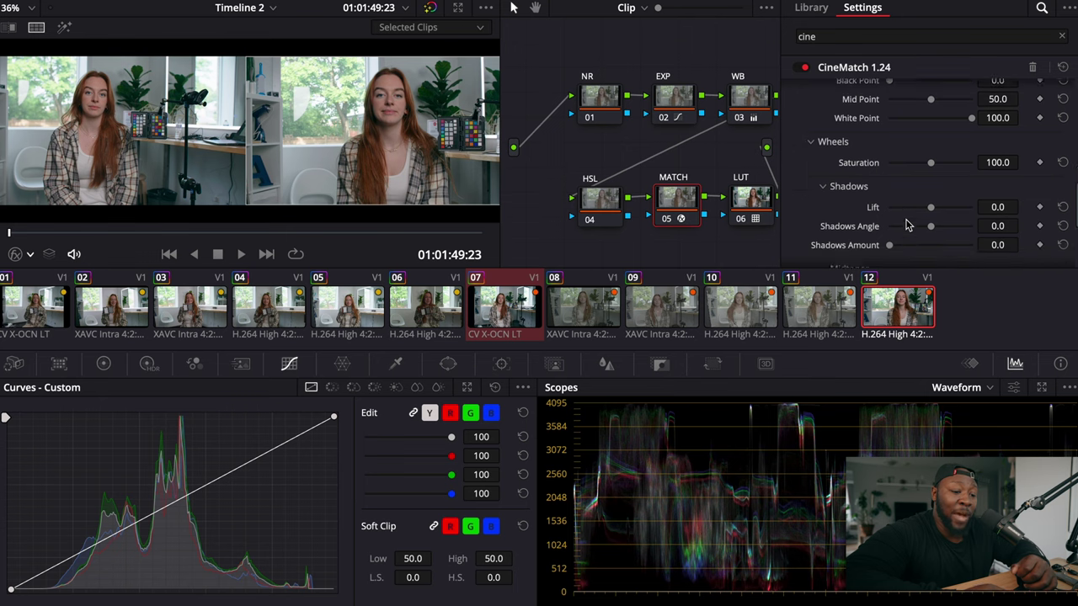
pyautogui.scroll(-2, 906, 224)
pyautogui.scroll(4, 906, 222)
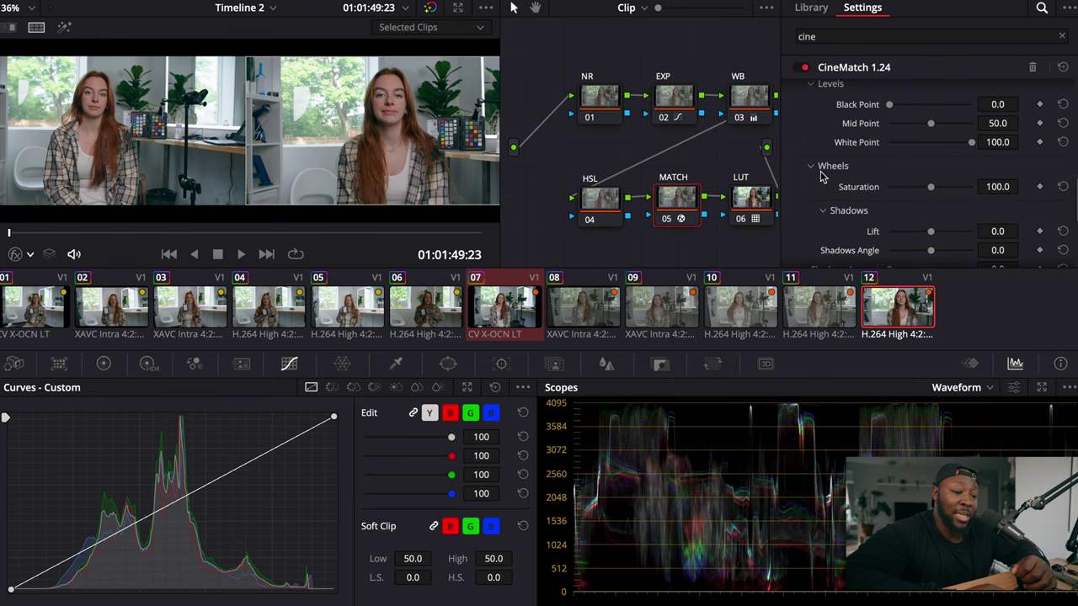
pyautogui.click(821, 174)
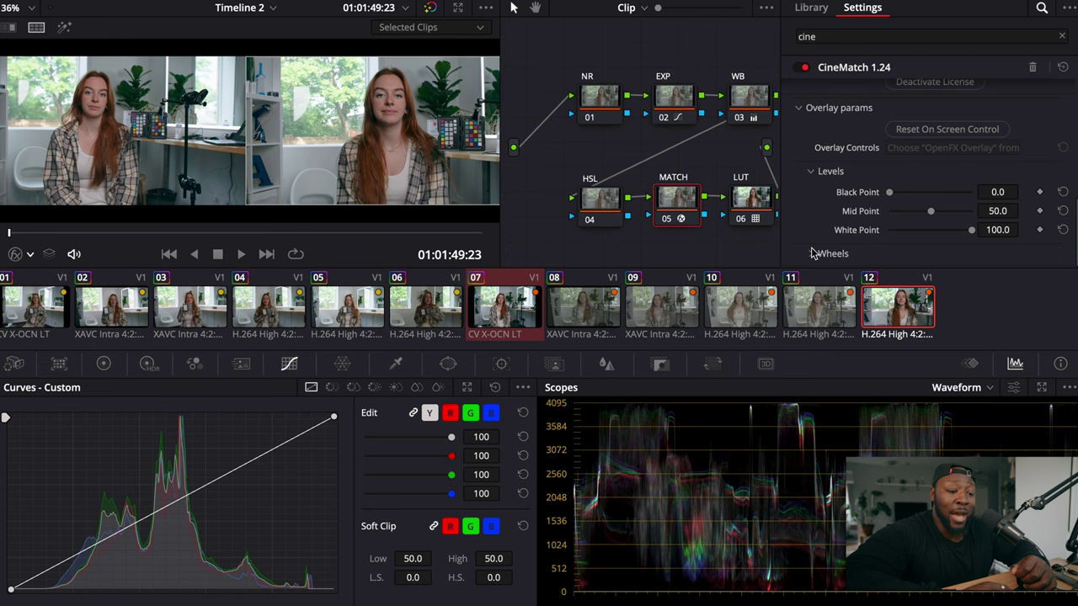
pyautogui.click(813, 253)
pyautogui.scroll(-3, 842, 219)
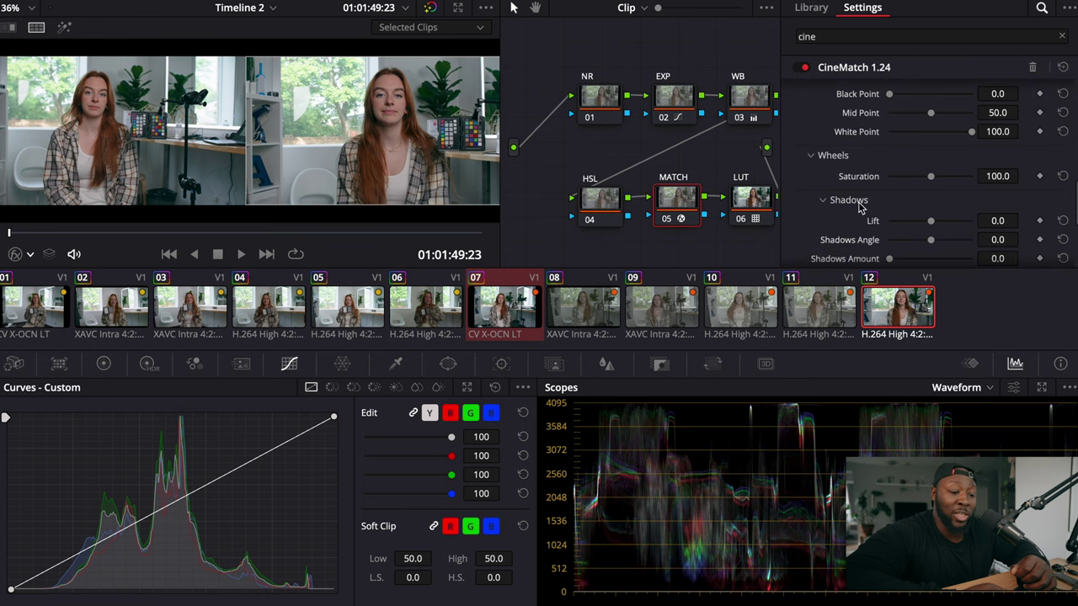
pyautogui.scroll(-5, 872, 220)
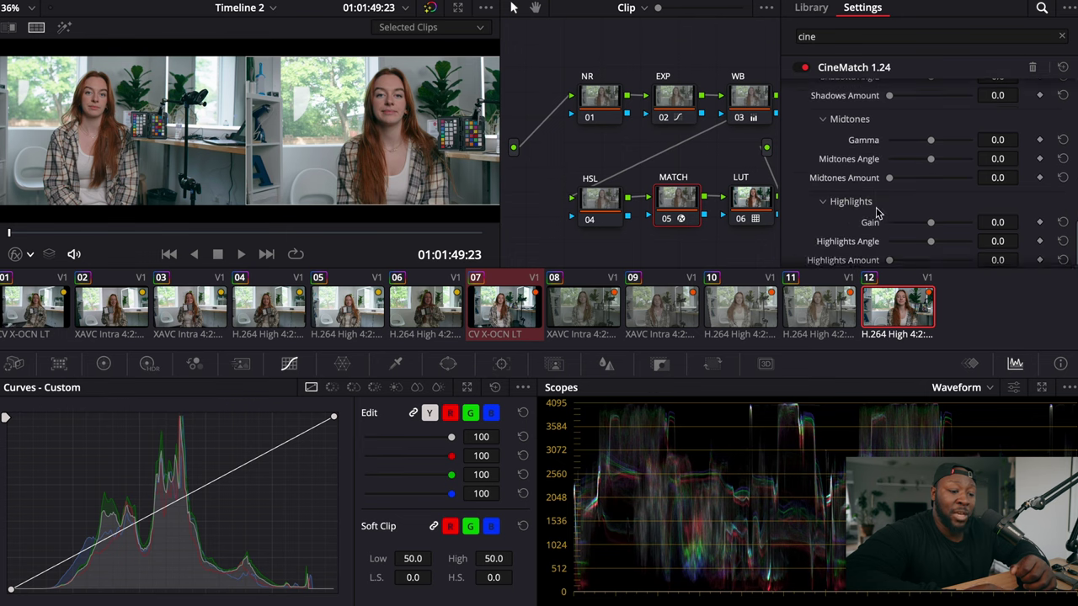
pyautogui.scroll(-1, 875, 213)
pyautogui.scroll(7, 876, 213)
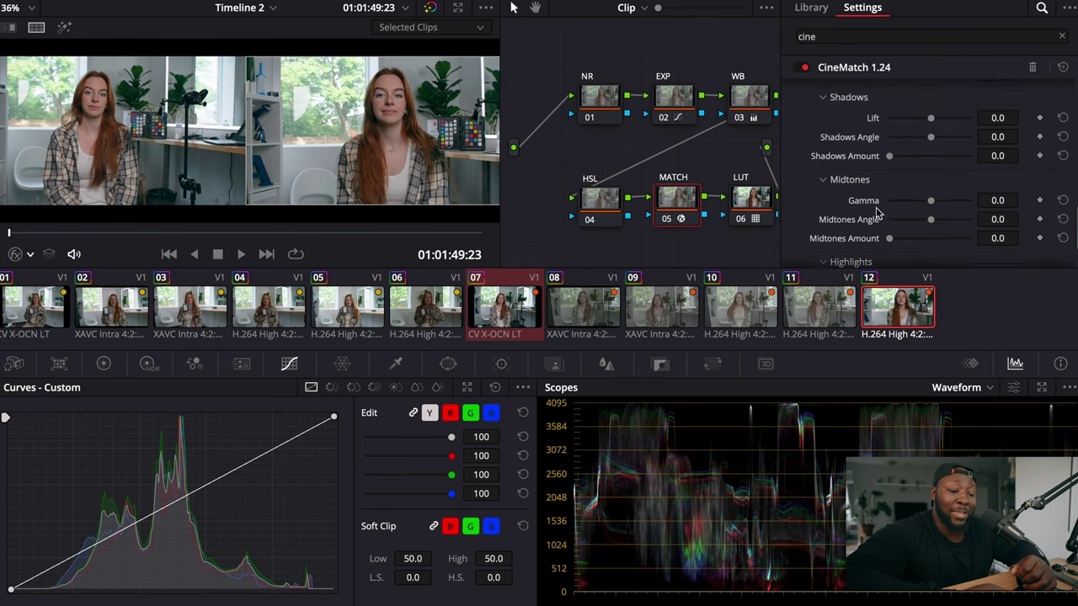
pyautogui.scroll(3, 875, 213)
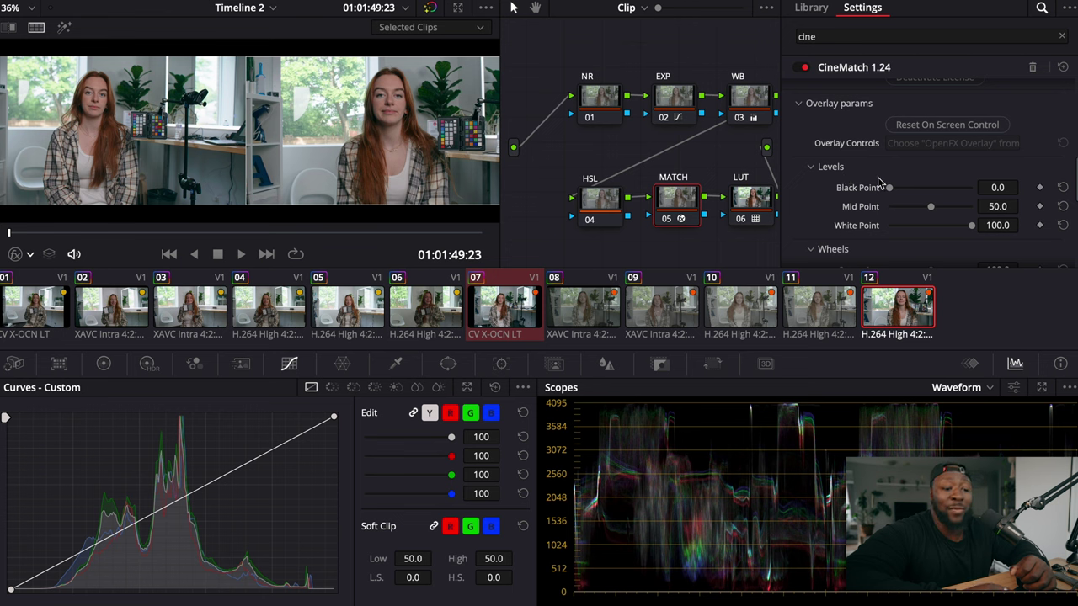
pyautogui.scroll(-2, 878, 181)
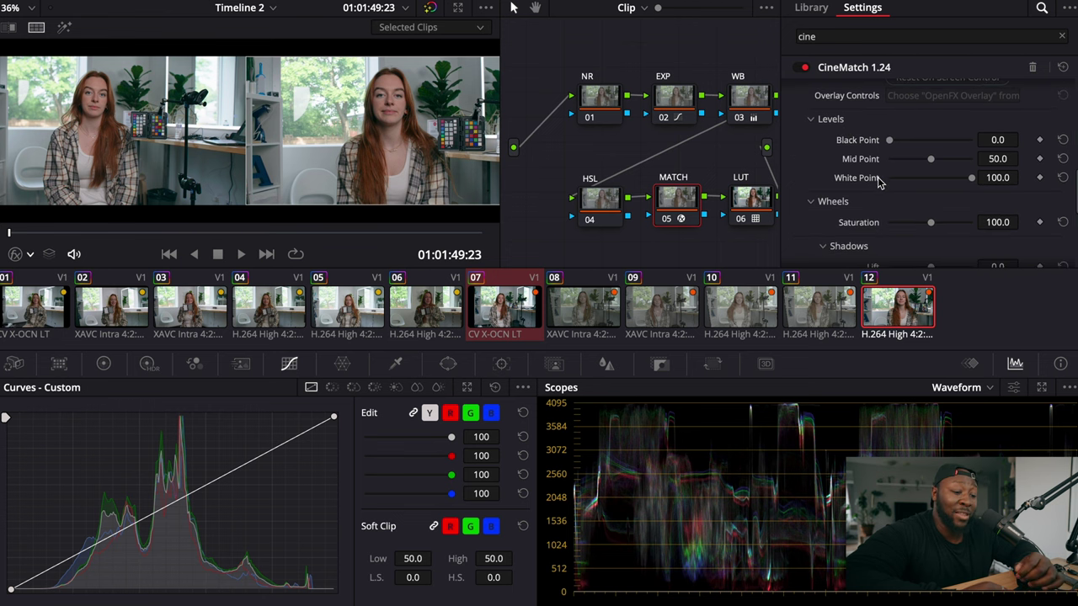
# Step: Set the highlights Gain in the CineMatch wheels of clip 12's MATCH node to 2.3
pyautogui.scroll(-7, 882, 221)
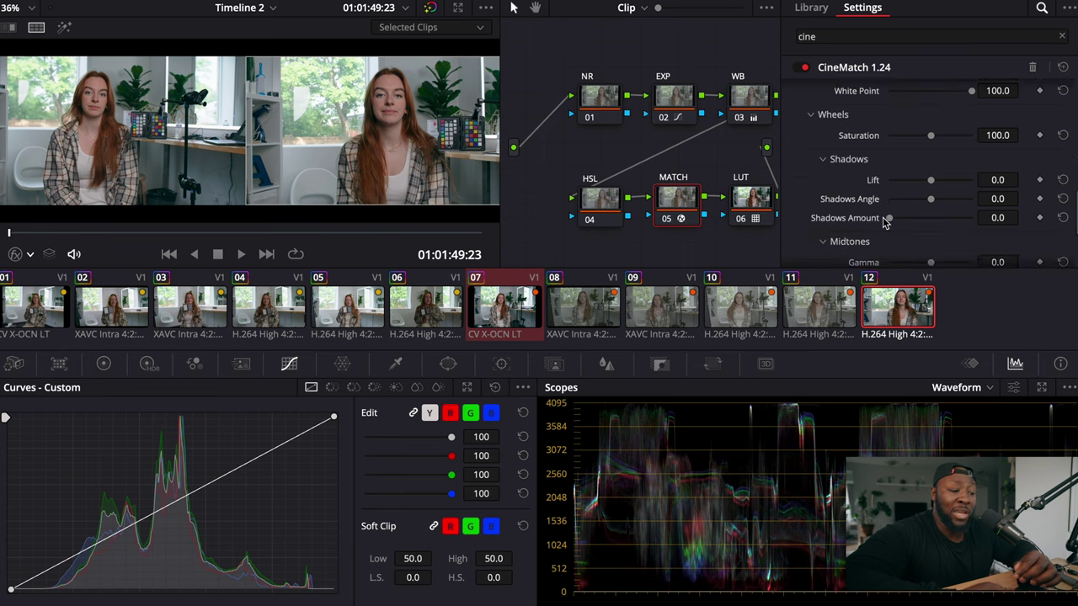
pyautogui.scroll(-2, 884, 222)
pyautogui.click(888, 217)
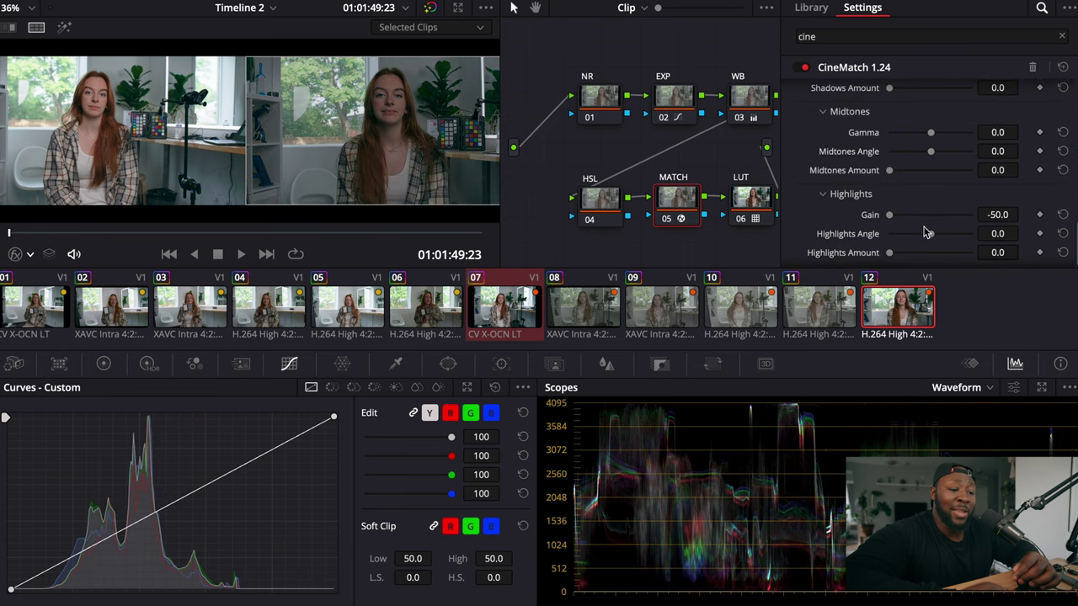
pyautogui.click(1063, 215)
pyautogui.moveTo(931, 214); pyautogui.dragTo(932, 218)
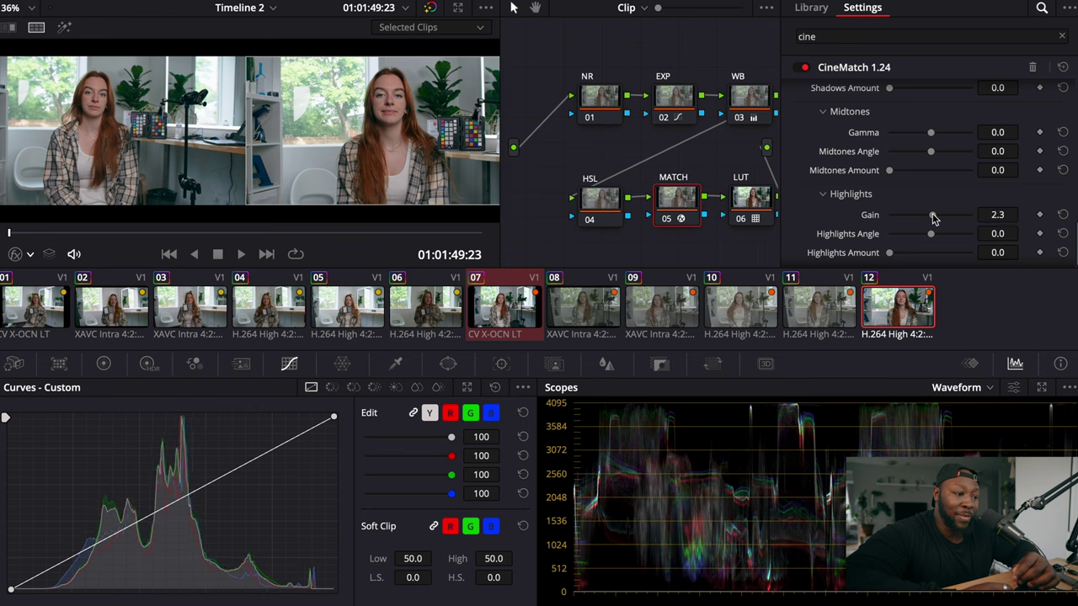